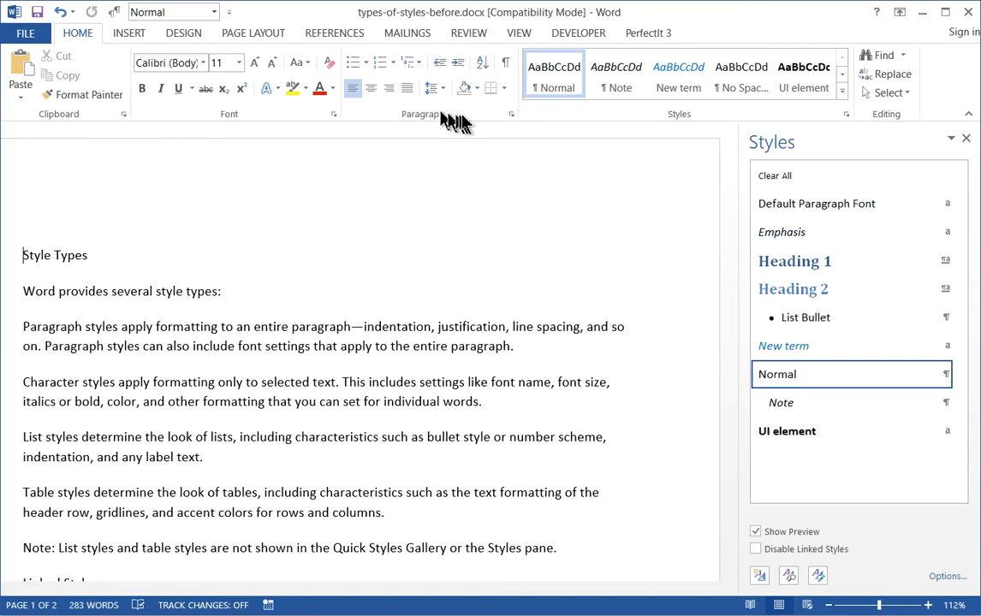
# Review the paragraph formatting settings available for the Style Types line and the style type symbols in the styles list.
pyautogui.click(511, 115)
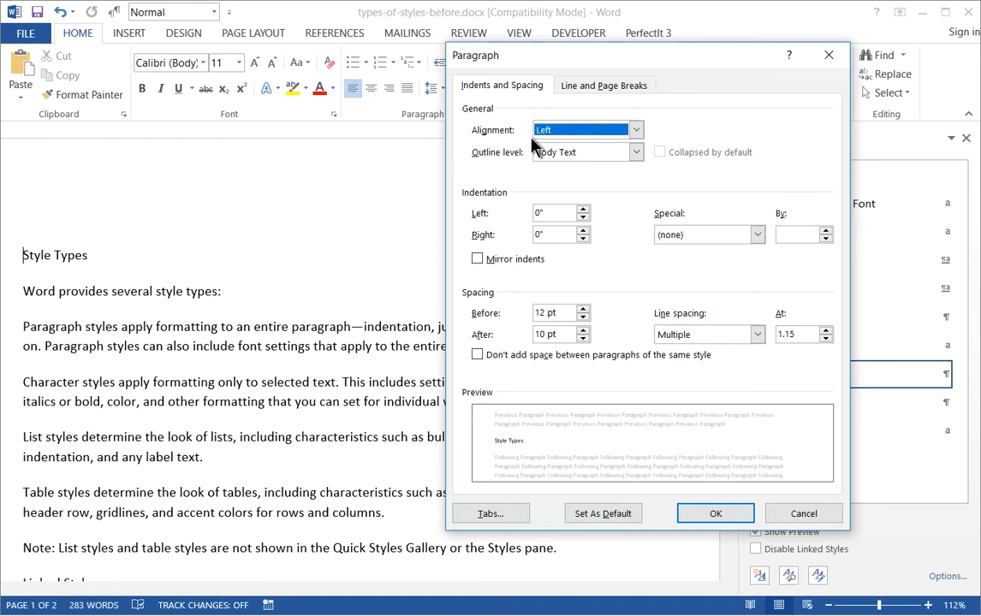
pyautogui.click(829, 56)
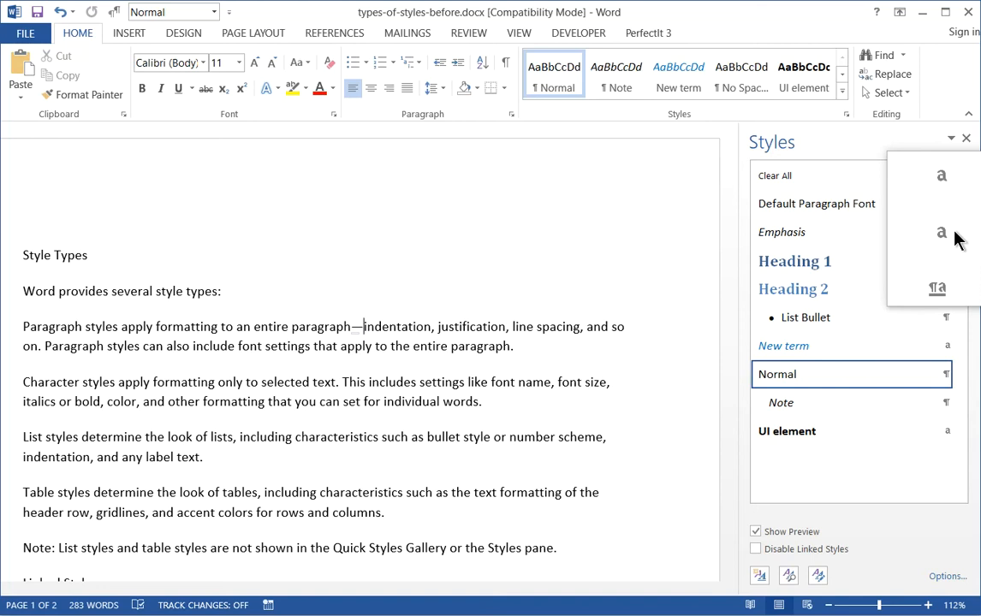
pyautogui.moveTo(948, 383)
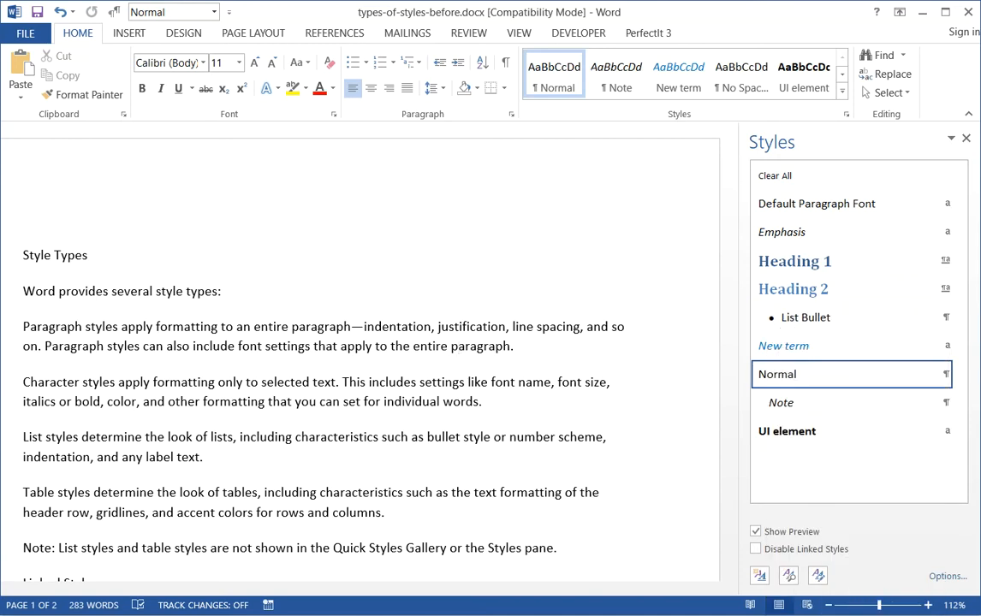
# Apply the List Bullet style to the three paragraphs describing paragraph styles, character styles and list styles.
pyautogui.click(195, 326)
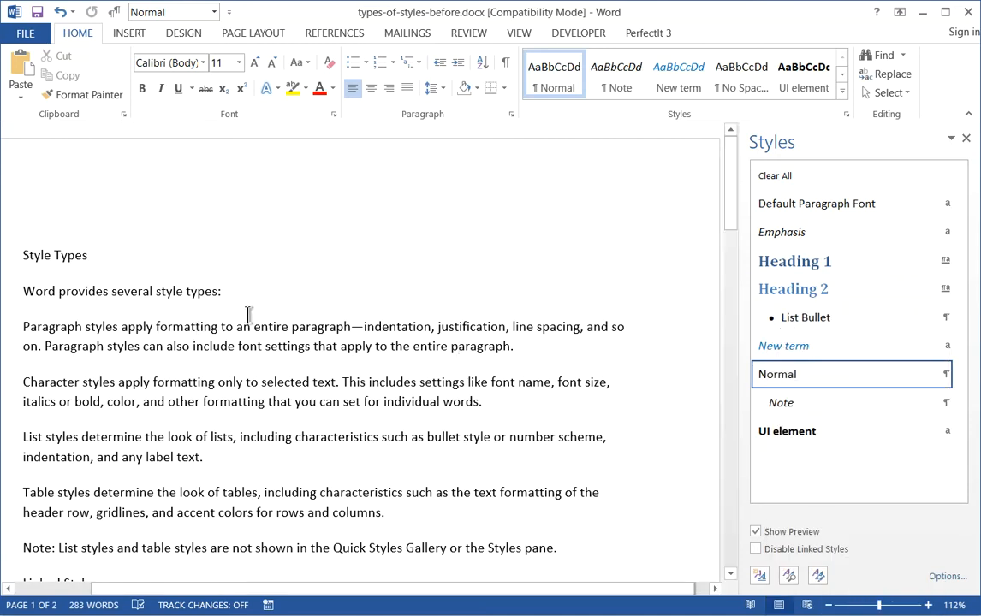
pyautogui.click(765, 318)
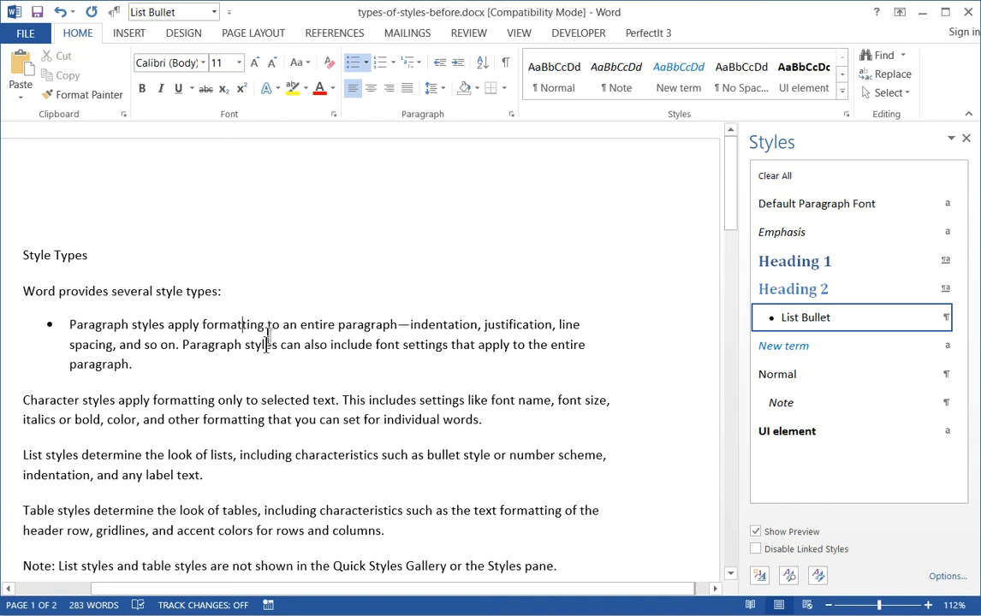
pyautogui.click(260, 399)
pyautogui.press('Home')
pyautogui.hotkey('shift', 'Down')
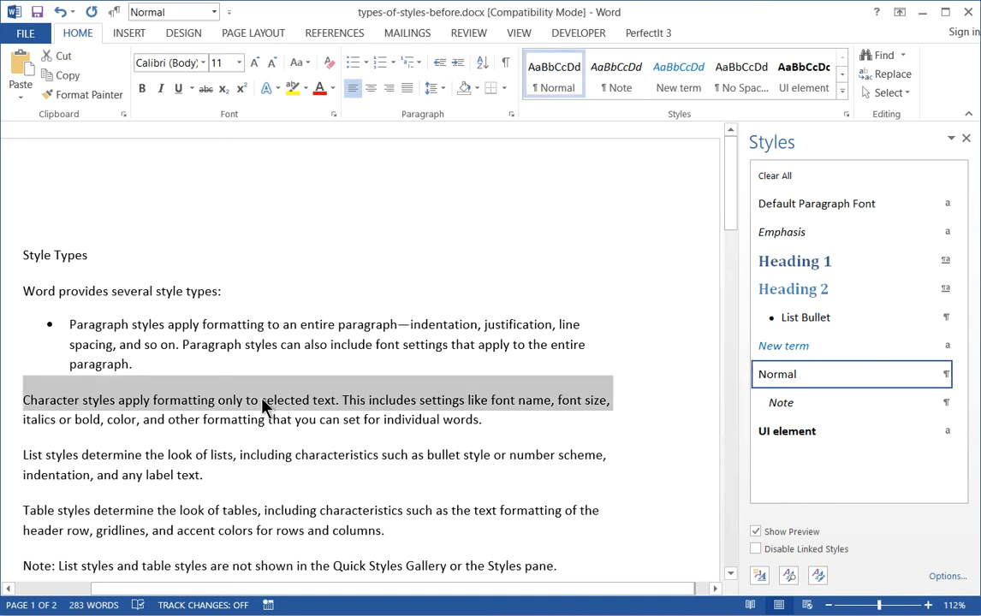
pyautogui.hotkey('shift', 'Down')
pyautogui.hotkey('shift', 'Down')
pyautogui.hotkey('shift', 'Down')
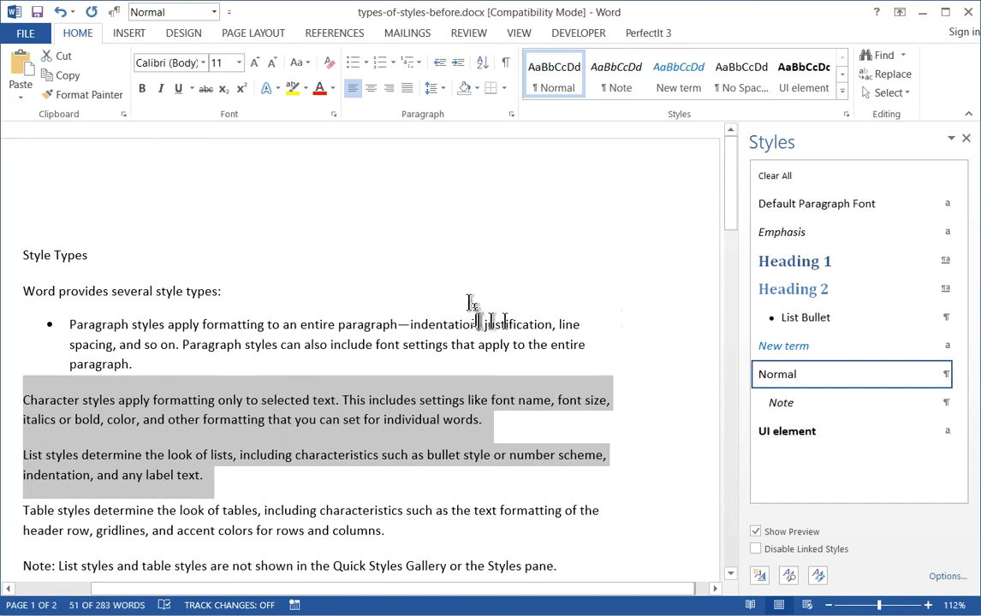
pyautogui.click(775, 322)
pyautogui.click(340, 405)
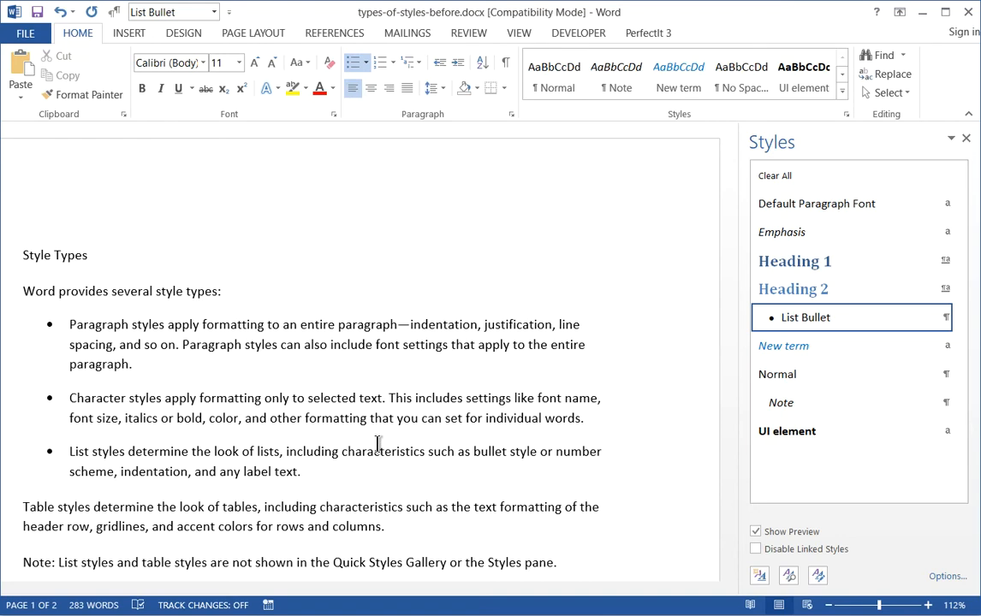
# Apply the Note paragraph style to the "Note: List styles and table styles are not shown" paragraph.
pyautogui.click(378, 448)
pyautogui.click(516, 435)
pyautogui.press('Down')
pyautogui.press('Down')
pyautogui.press('Down')
pyautogui.press('Down')
pyautogui.press('Down')
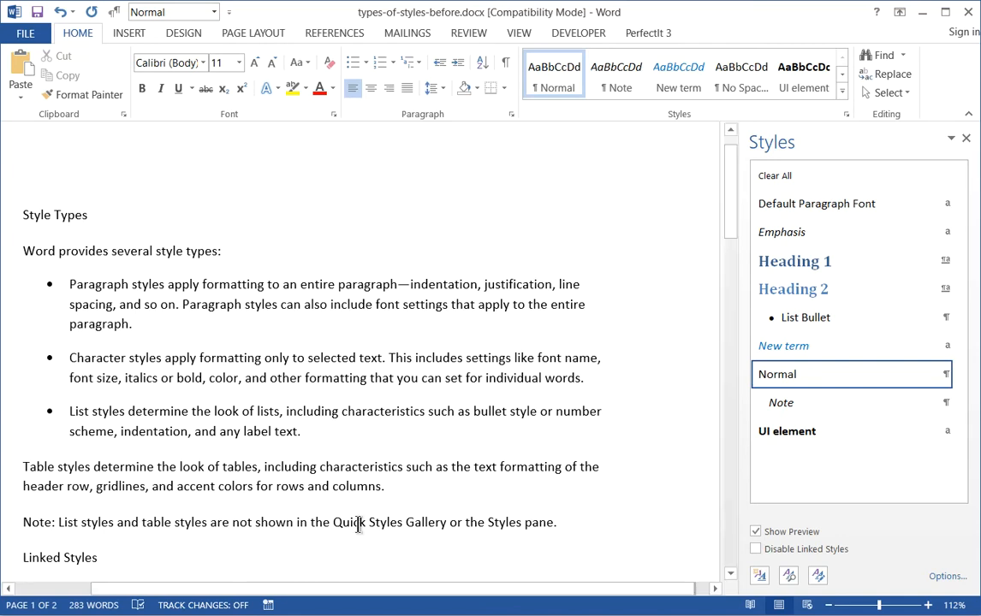
pyautogui.click(268, 524)
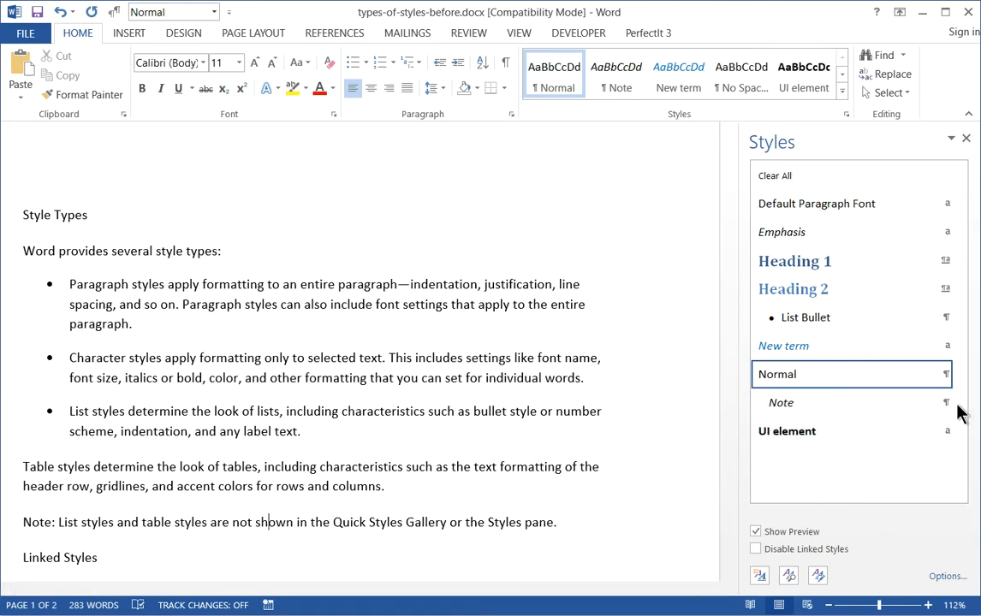
pyautogui.click(894, 407)
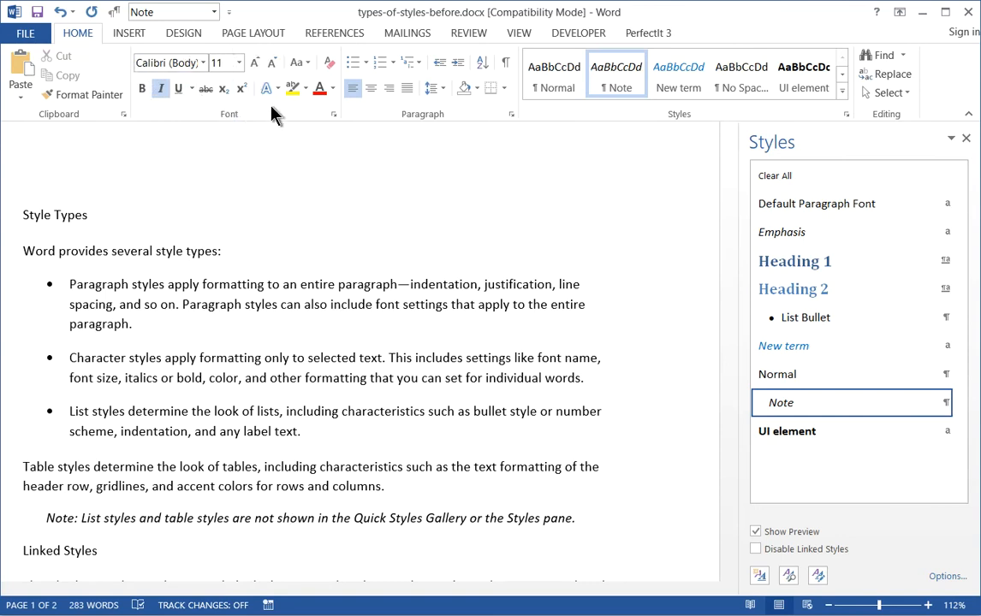
# Inspect the font settings of the note paragraph and close them without changes.
pyautogui.click(334, 113)
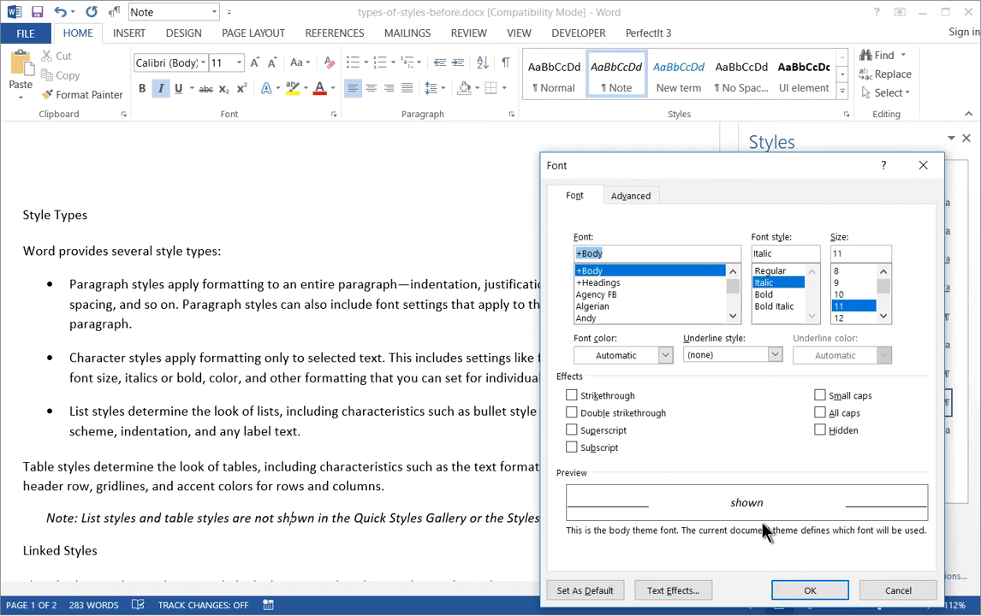
pyautogui.click(914, 603)
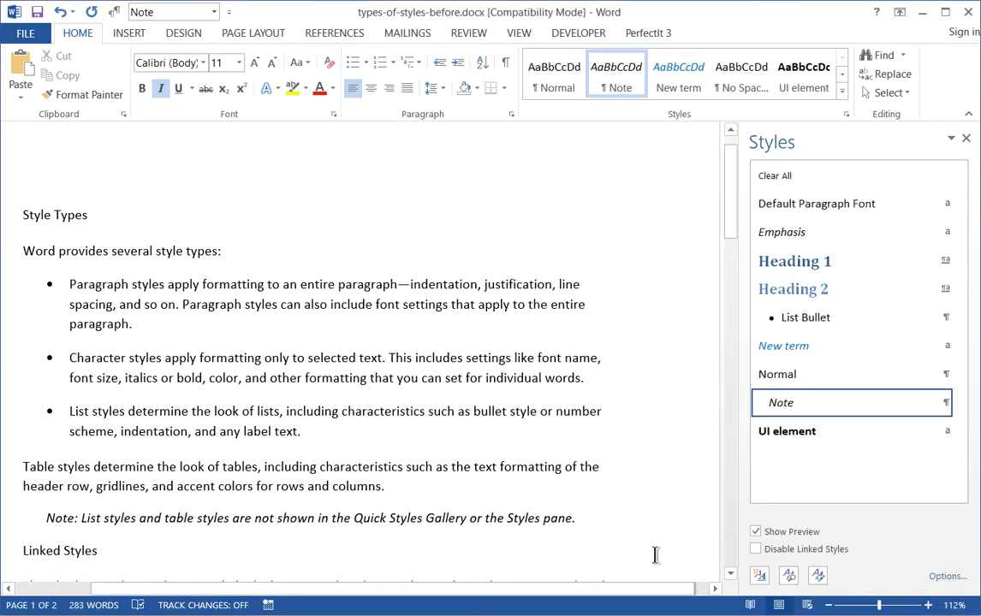
# Apply the New term character style to the word "linked" in the first paragraph under Linked Styles.
pyautogui.click(459, 433)
pyautogui.press('Down')
pyautogui.press('Down')
pyautogui.press('Down')
pyautogui.press('Down')
pyautogui.press('Down')
pyautogui.press('Down')
pyautogui.press('Down')
pyautogui.press('Down')
pyautogui.press('Down')
pyautogui.press('Down')
pyautogui.press('Down')
pyautogui.press('Down')
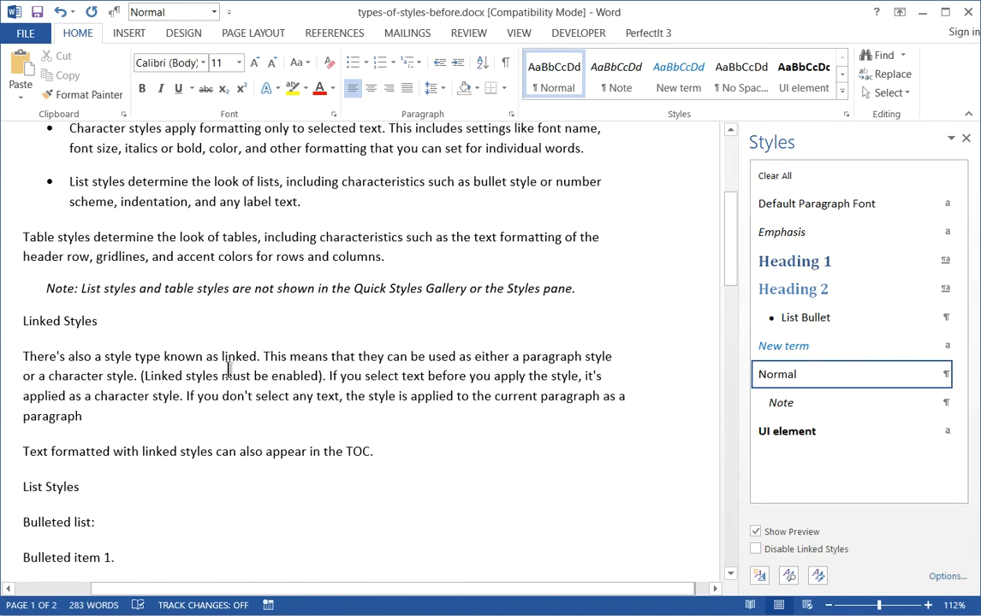
pyautogui.click(244, 357)
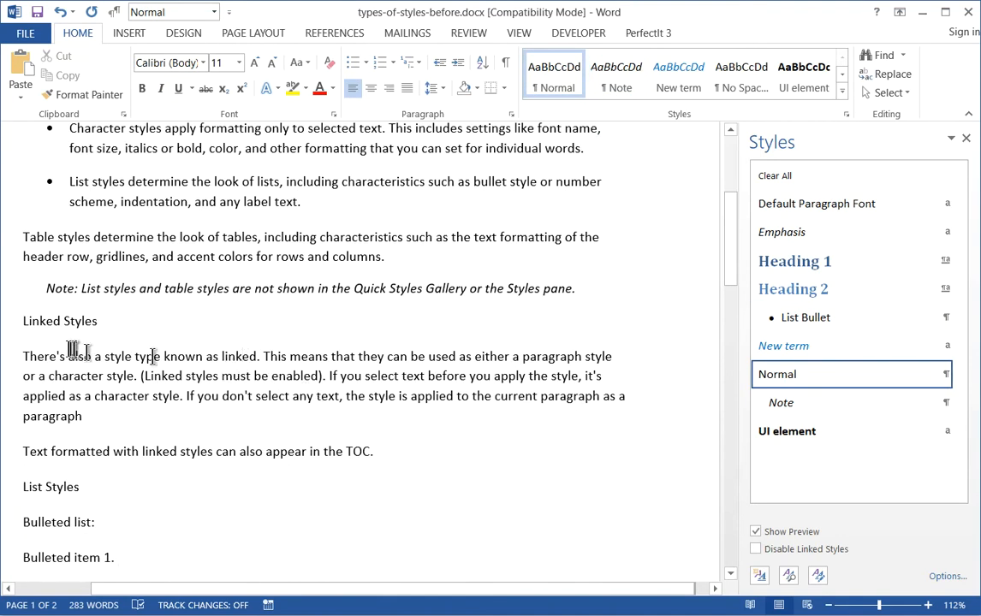
pyautogui.doubleClick(238, 358)
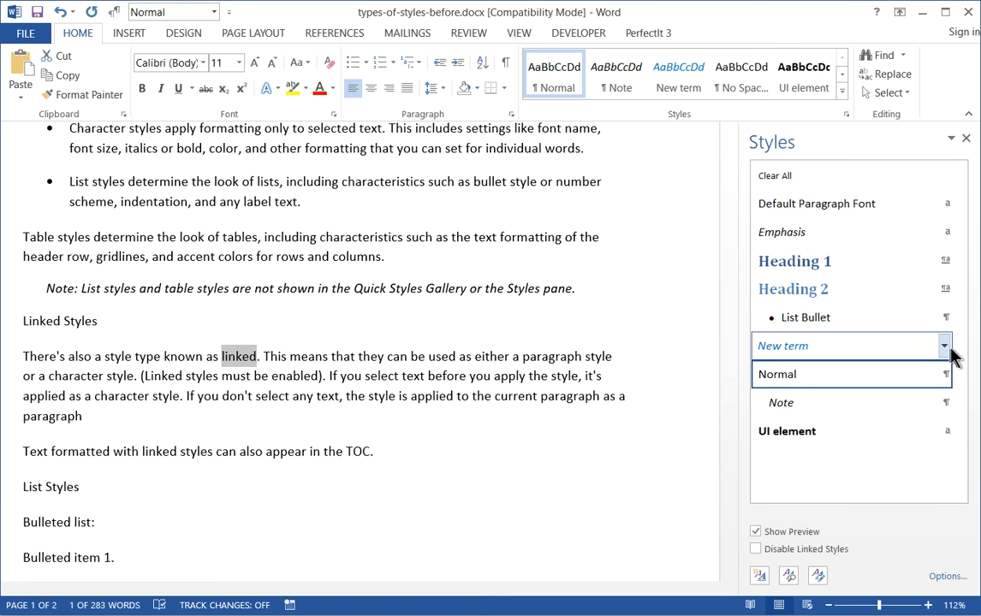
pyautogui.moveTo(873, 351)
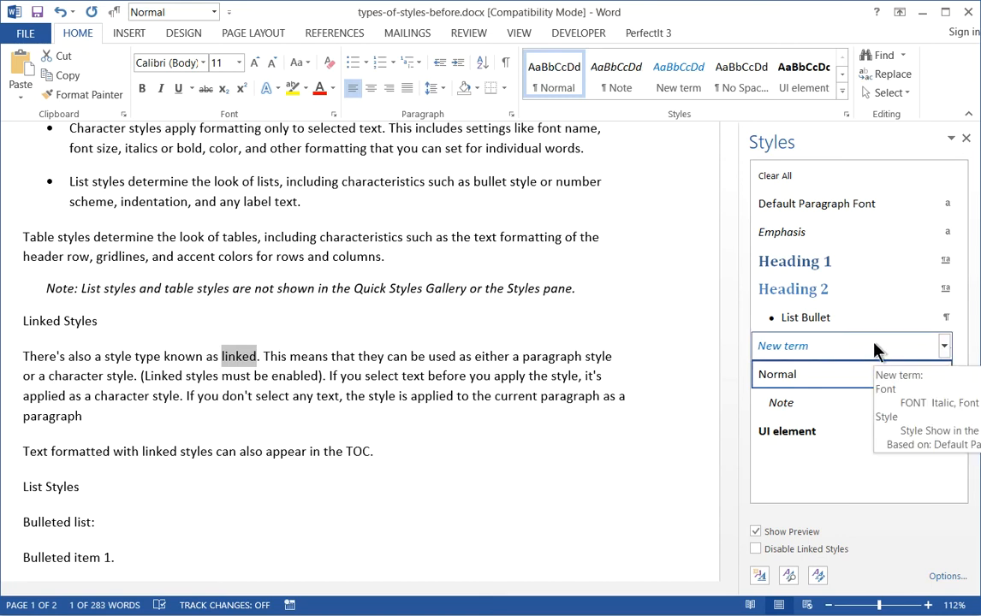
pyautogui.click(811, 347)
pyautogui.click(271, 358)
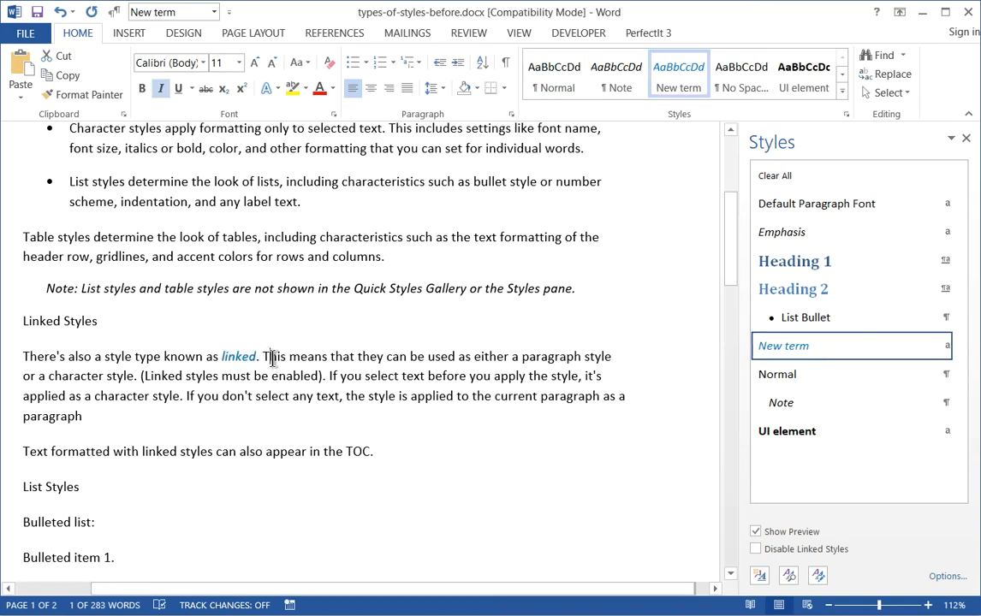
pyautogui.press('Left')
pyautogui.press('Left')
pyautogui.press('Left')
pyautogui.press('Left')
pyautogui.press('Left')
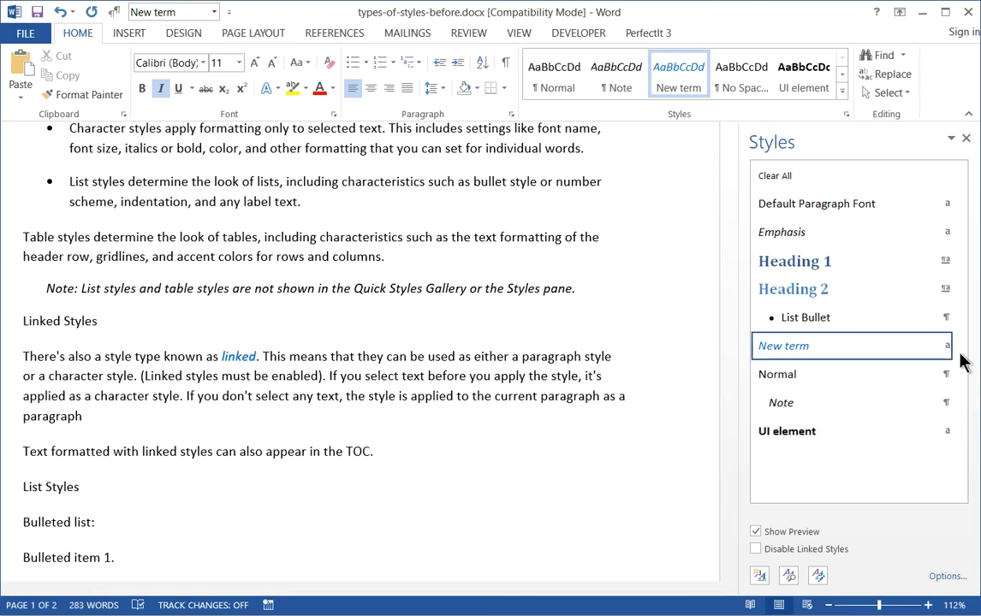
# Apply the UI element character style to "Quick Styles Gallery" and "Styles" in the note paragraph.
pyautogui.click(445, 375)
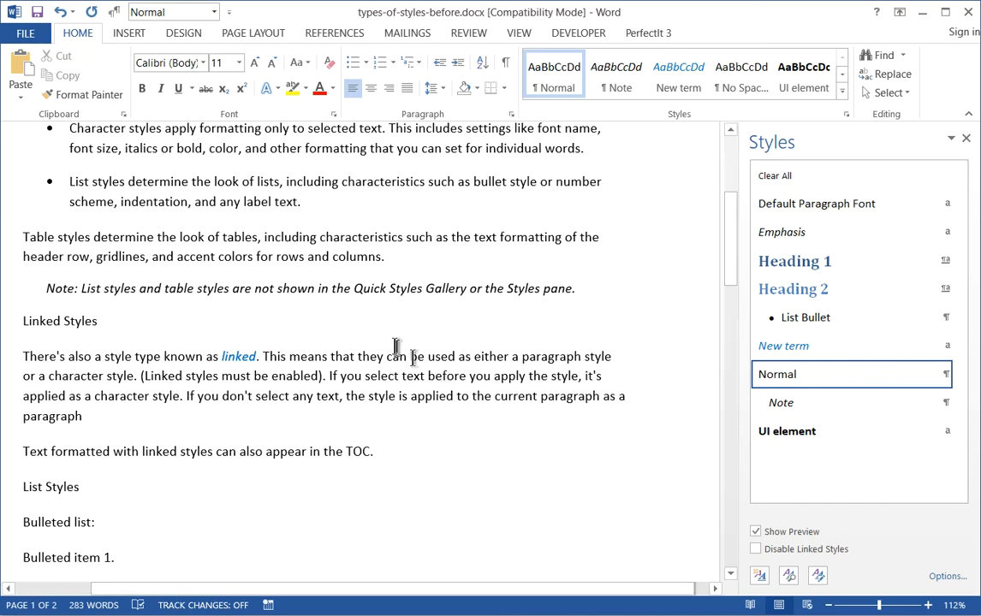
pyautogui.click(361, 288)
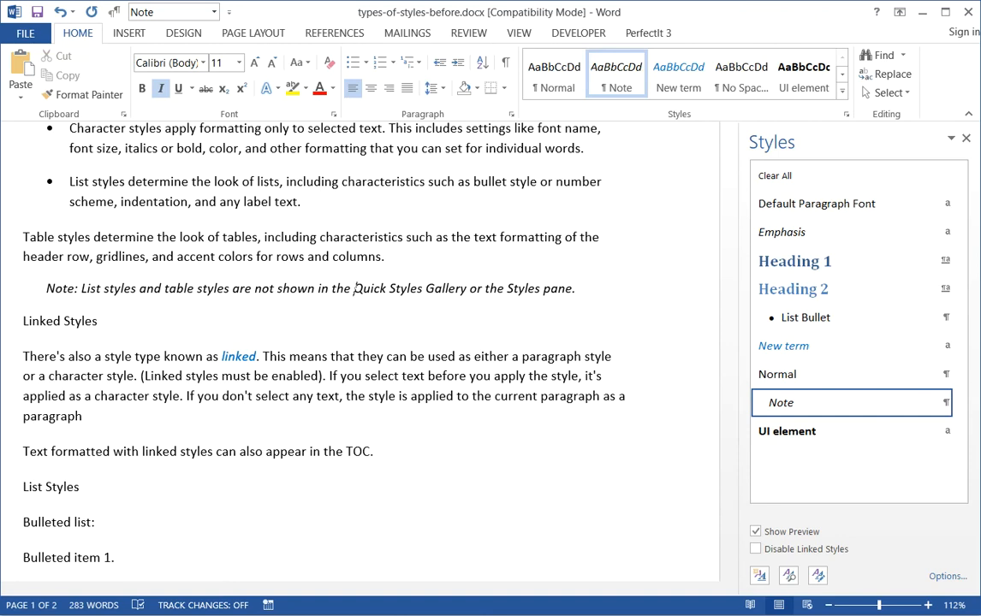
pyautogui.moveTo(466, 290); pyautogui.dragTo(370, 296)
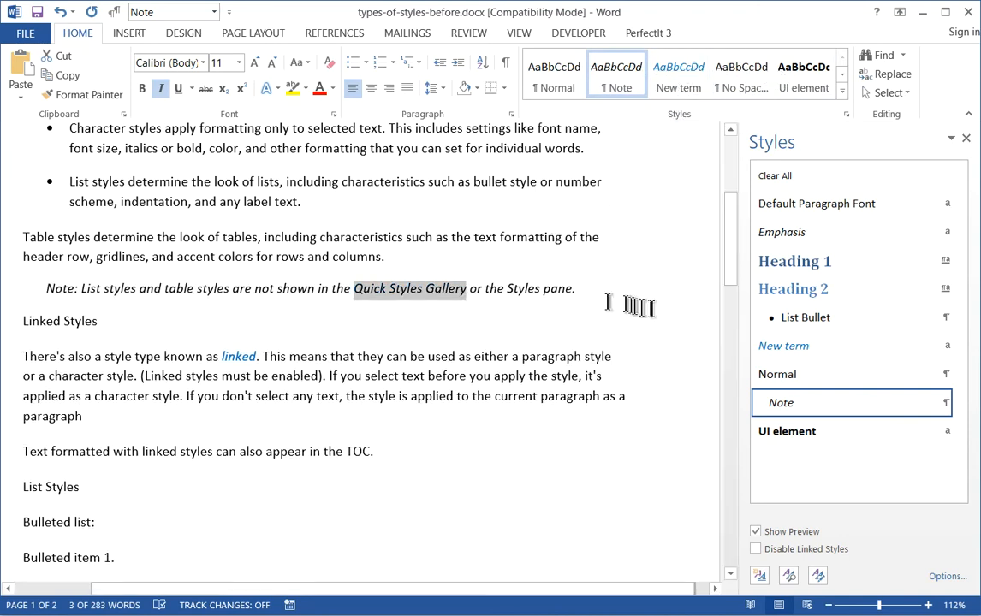
pyautogui.click(779, 431)
pyautogui.click(530, 297)
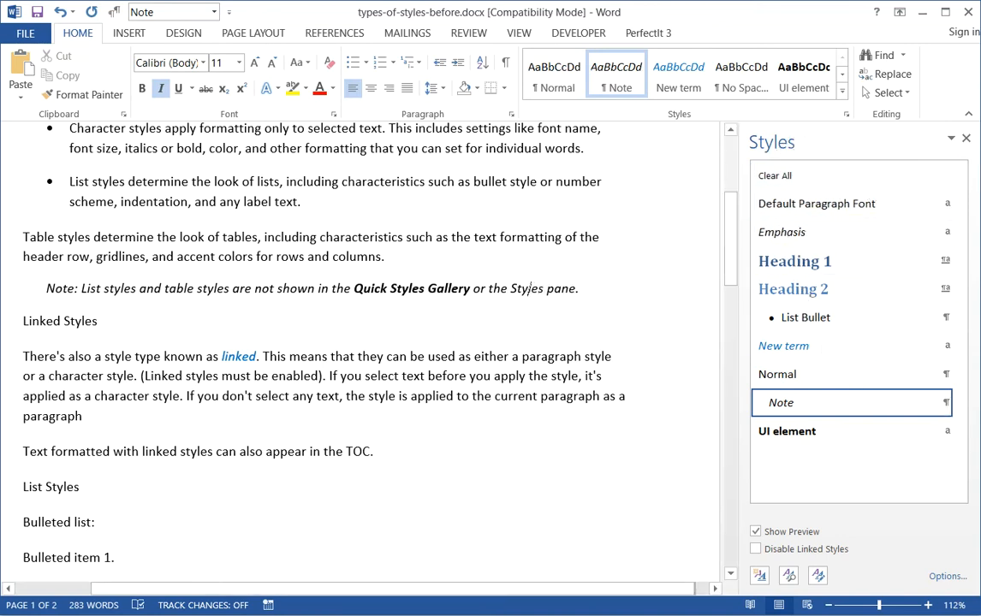
pyautogui.moveTo(511, 289); pyautogui.dragTo(541, 292)
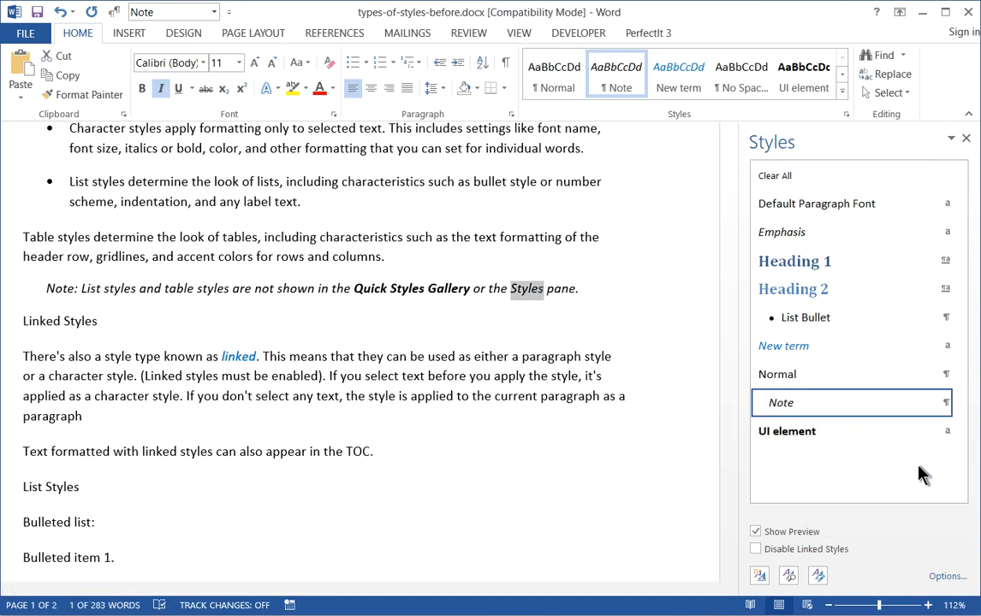
pyautogui.click(856, 433)
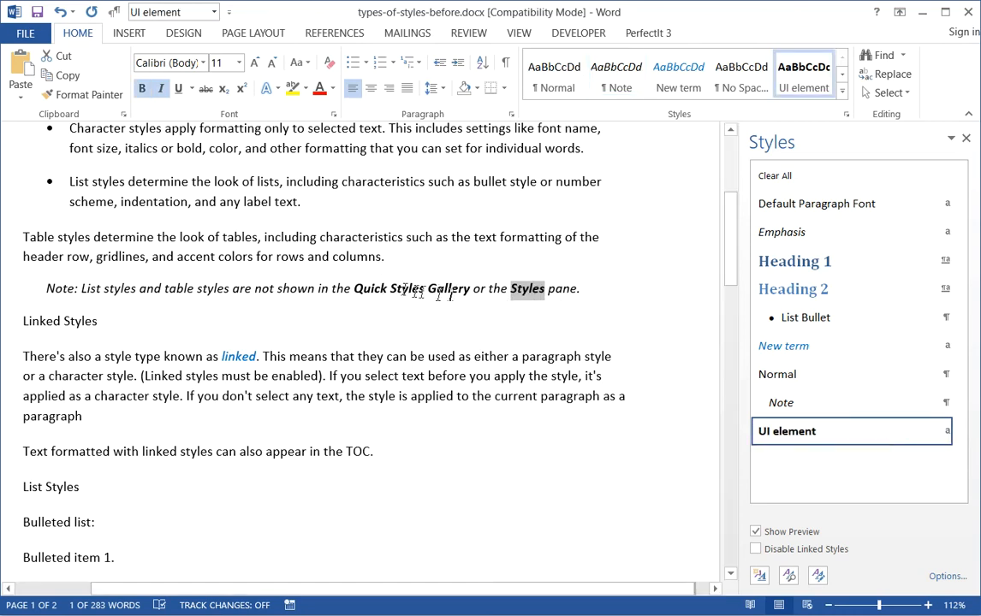
pyautogui.press('Down')
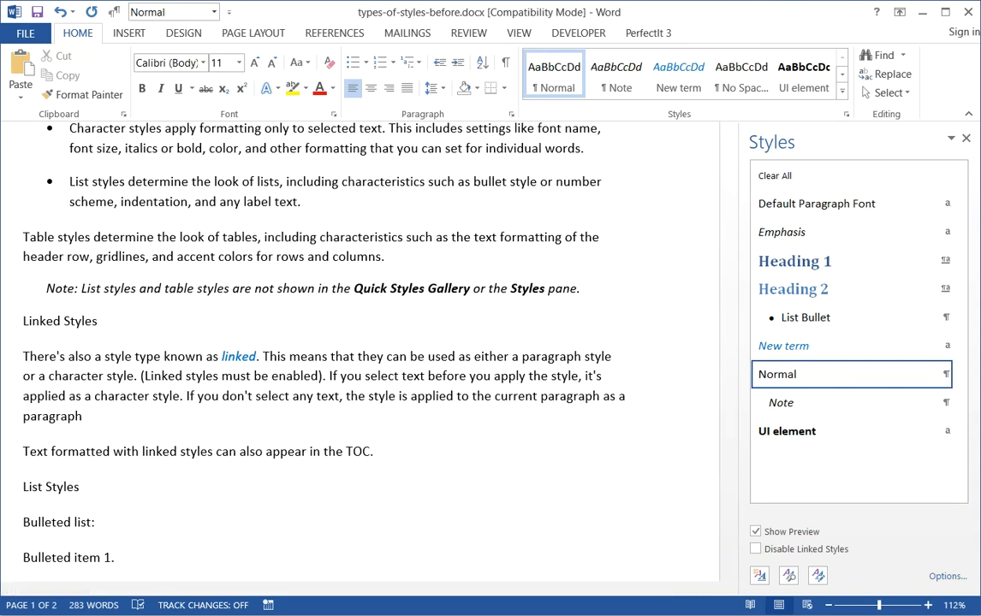
# Apply the Heading 1 style to the "Style Types" title at the start of the document.
pyautogui.hotkey('ctrl', 'Home')
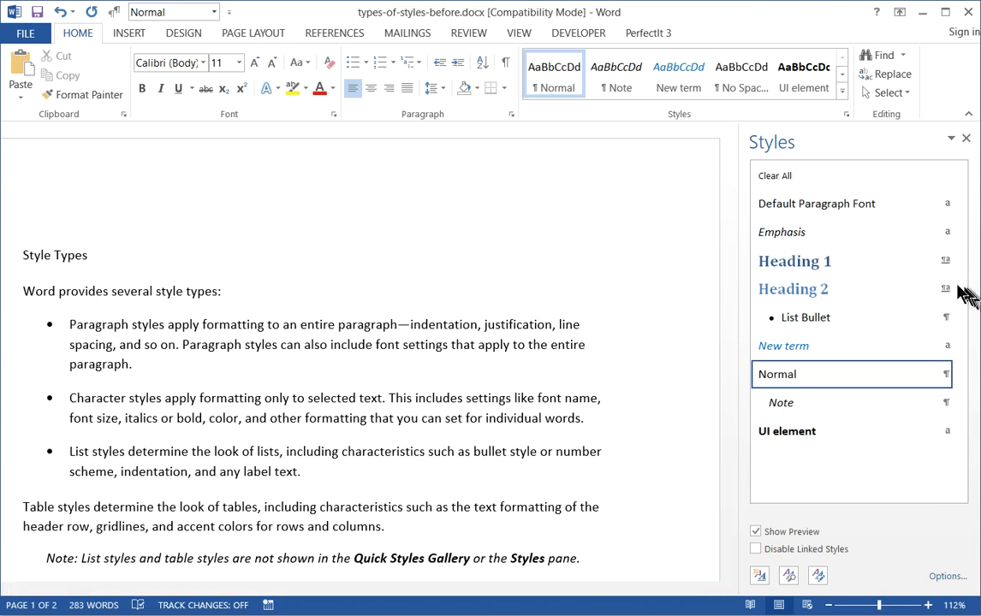
pyautogui.click(74, 257)
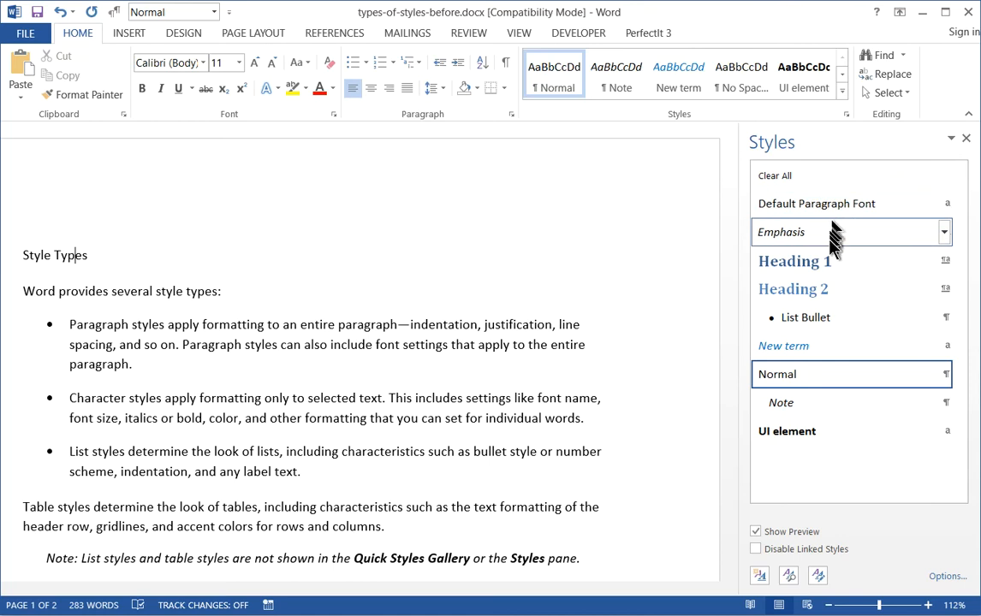
pyautogui.click(804, 258)
# Apply the Heading 2 style to the "Linked Styles" and "List Styles" lines.
pyautogui.press('Down')
pyautogui.press('Down')
pyautogui.press('Down')
pyautogui.press('Down')
pyautogui.press('Down')
pyautogui.press('Down')
pyautogui.press('Down')
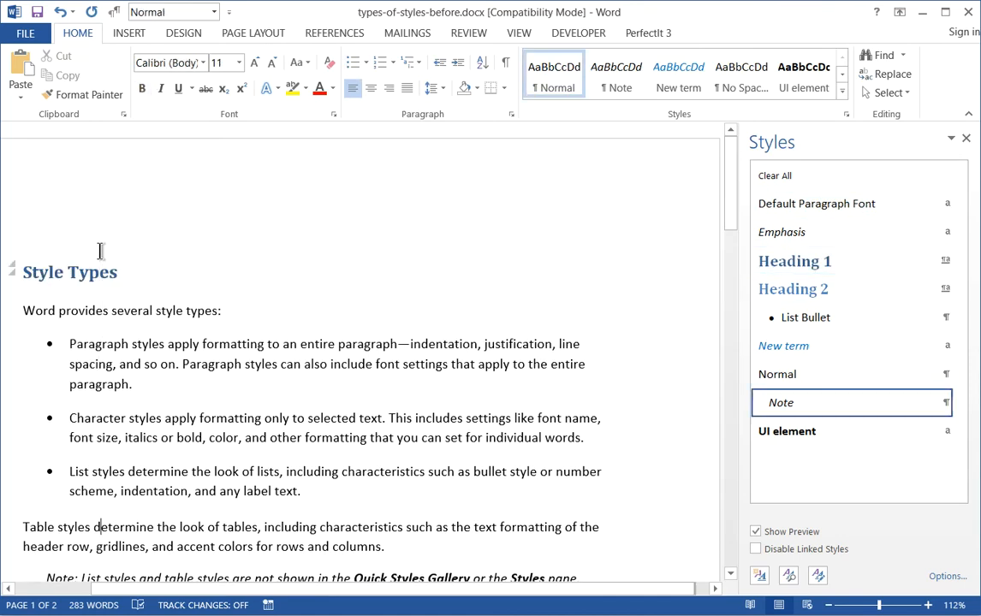
pyautogui.press('Down')
pyautogui.press('Down')
pyautogui.press('Down')
pyautogui.press('Down')
pyautogui.press('Down')
pyautogui.press('Down')
pyautogui.press('Down')
pyautogui.press('Down')
pyautogui.press('Down')
pyautogui.press('Down')
pyautogui.press('Down')
pyautogui.press('Down')
pyautogui.click(64, 354)
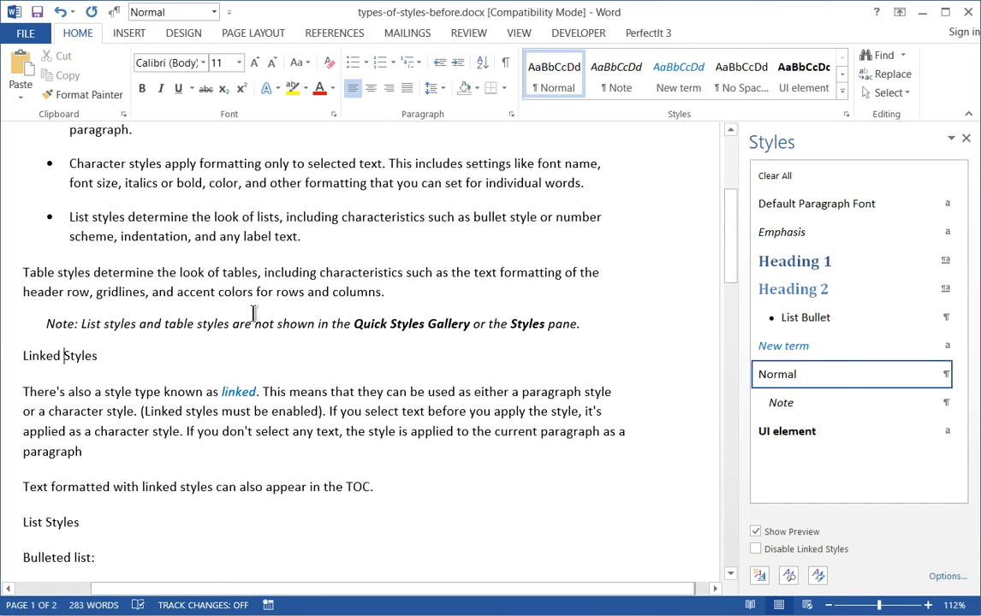
pyautogui.click(835, 290)
pyautogui.click(141, 517)
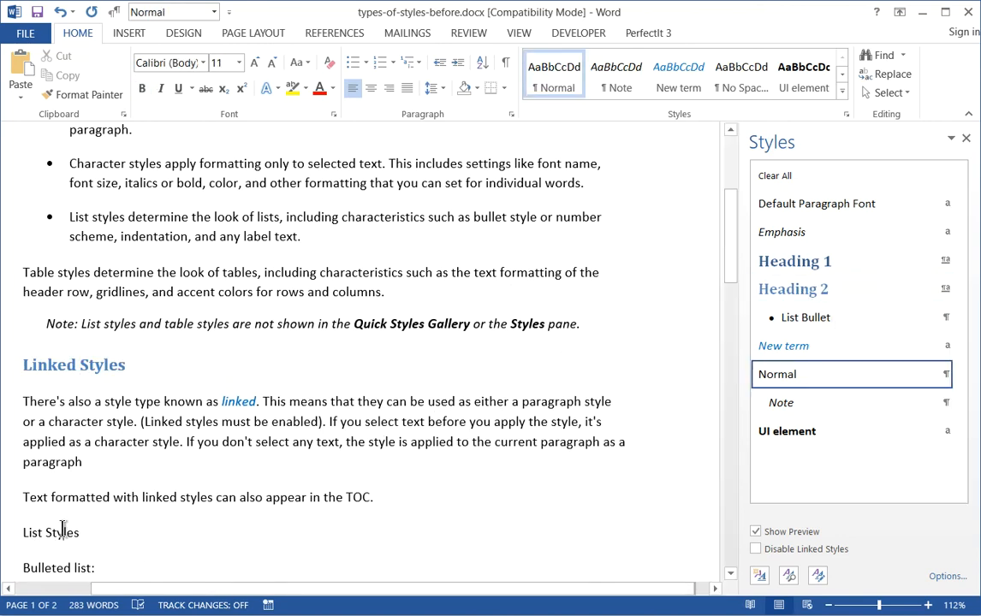
pyautogui.click(801, 289)
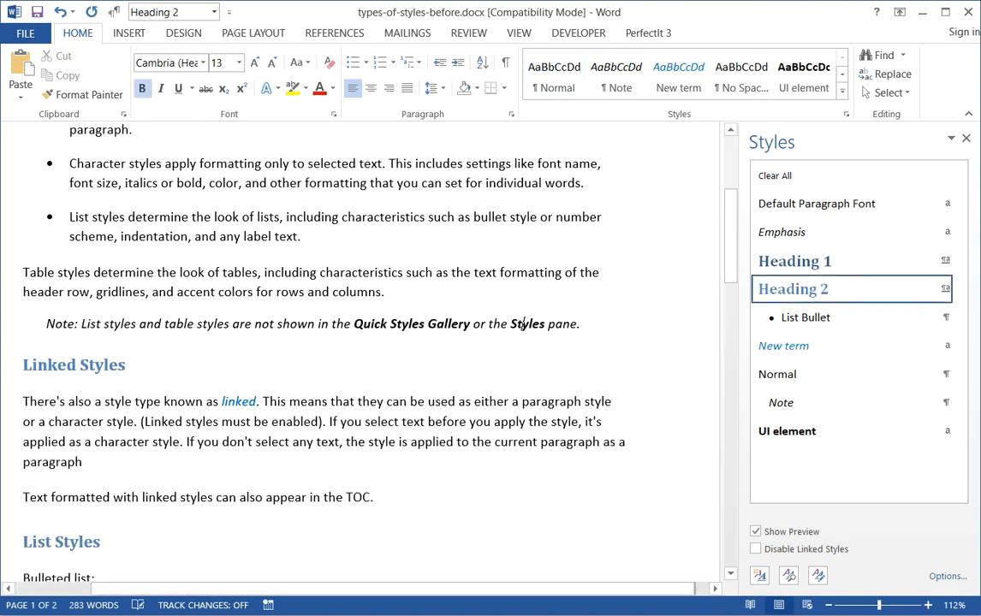
# Return to the "Style Types" heading and examine its Heading 1 style in the styles list.
pyautogui.click(524, 324)
pyautogui.press('pageup')
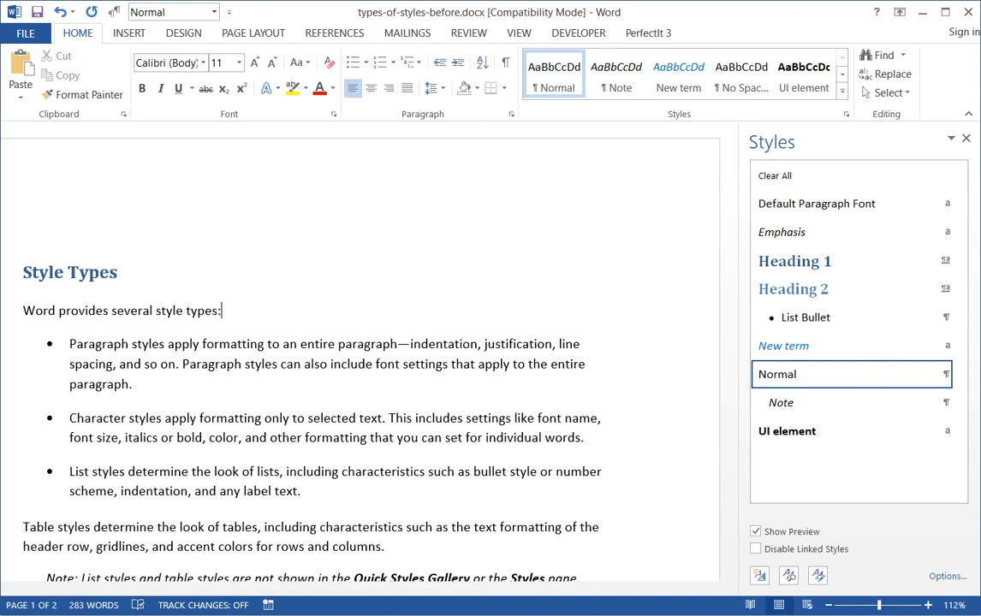
pyautogui.press('Up')
pyautogui.press('Left')
pyautogui.press('Left')
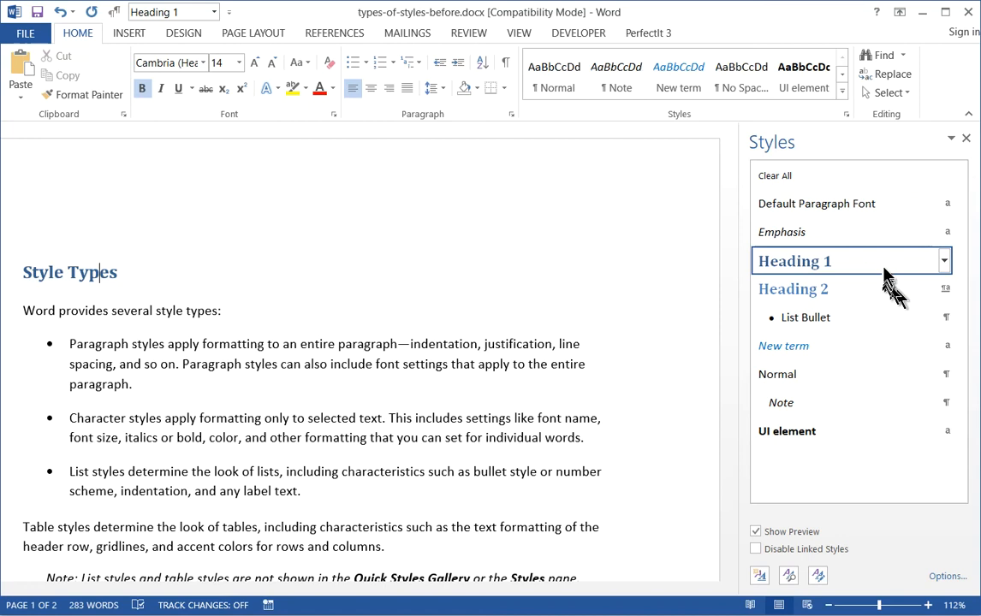
pyautogui.moveTo(879, 271)
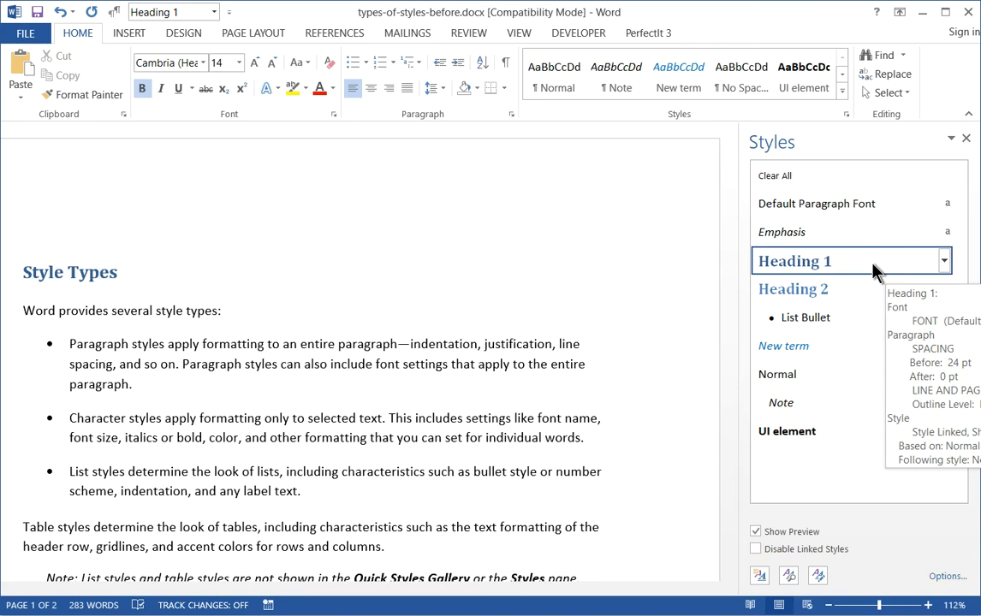
# Apply the Heading 2 style only to the words "Paragraph styles" and "Character styles" at the start of their bullets.
pyautogui.click(192, 313)
pyautogui.click(183, 364)
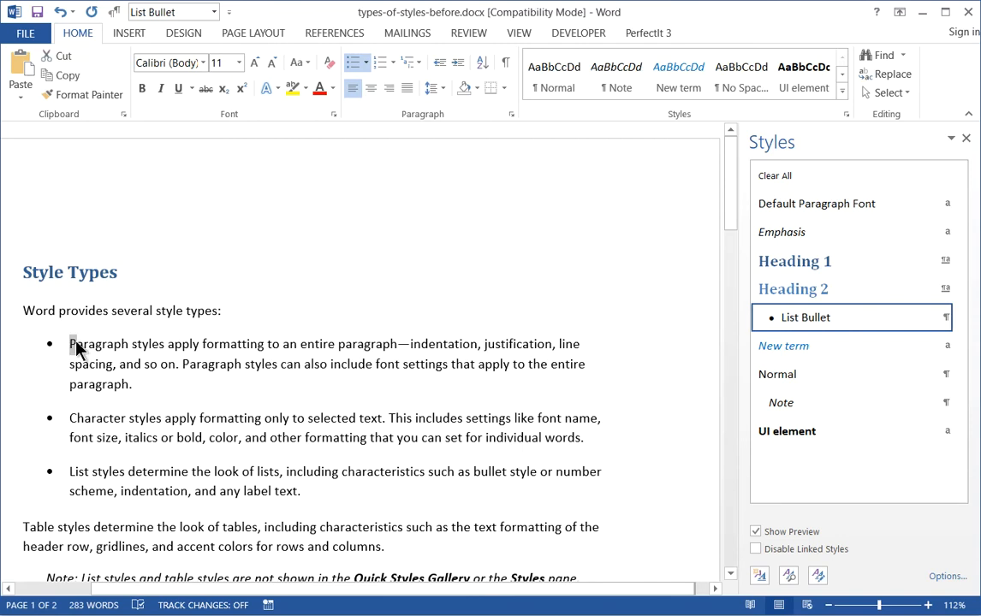
pyautogui.hotkey('shift', 'Right')
pyautogui.hotkey('shift', 'Right')
pyautogui.hotkey('shift', 'Right')
pyautogui.hotkey('shift', 'Right')
pyautogui.hotkey('shift', 'Right')
pyautogui.hotkey('shift', 'Right')
pyautogui.hotkey('shift', 'Right')
pyautogui.hotkey('shift', 'Right')
pyautogui.hotkey('shift', 'Right')
pyautogui.hotkey('shift', 'Right')
pyautogui.hotkey('shift', 'Right')
pyautogui.hotkey('shift', 'Right')
pyautogui.hotkey('shift', 'Right')
pyautogui.hotkey('shift', 'Right')
pyautogui.hotkey('shift', 'Right')
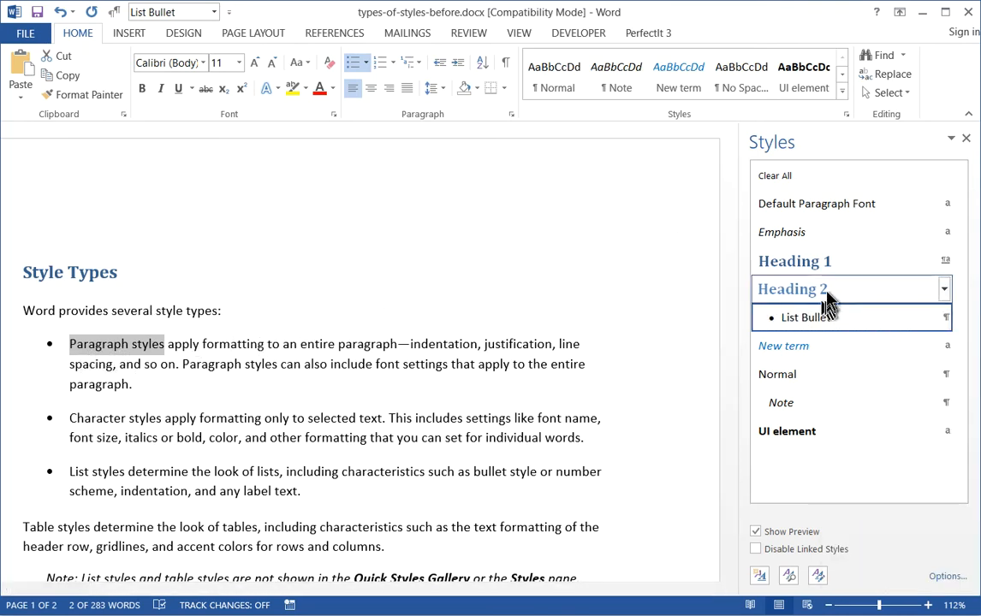
pyautogui.click(917, 291)
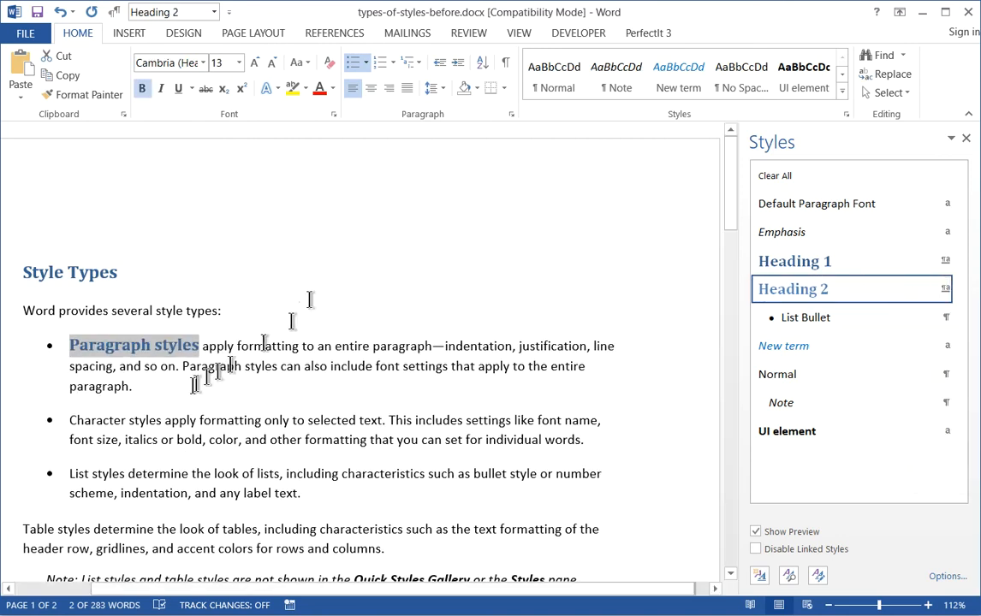
pyautogui.moveTo(70, 420); pyautogui.dragTo(156, 431)
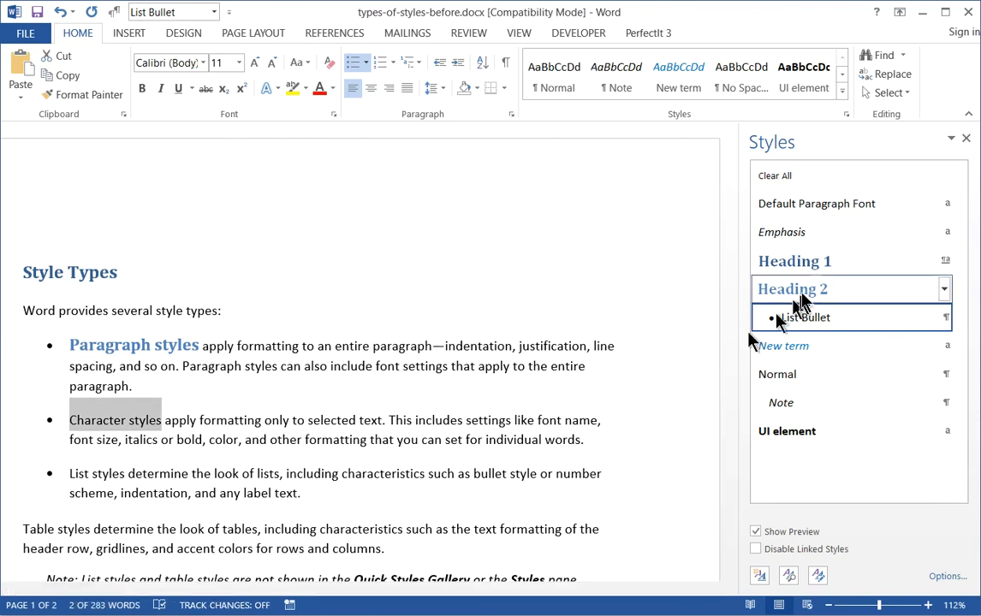
pyautogui.click(807, 291)
# Try applying the Heading 2 style to the "List styles" bullet without any text selected, and undo it.
pyautogui.click(133, 425)
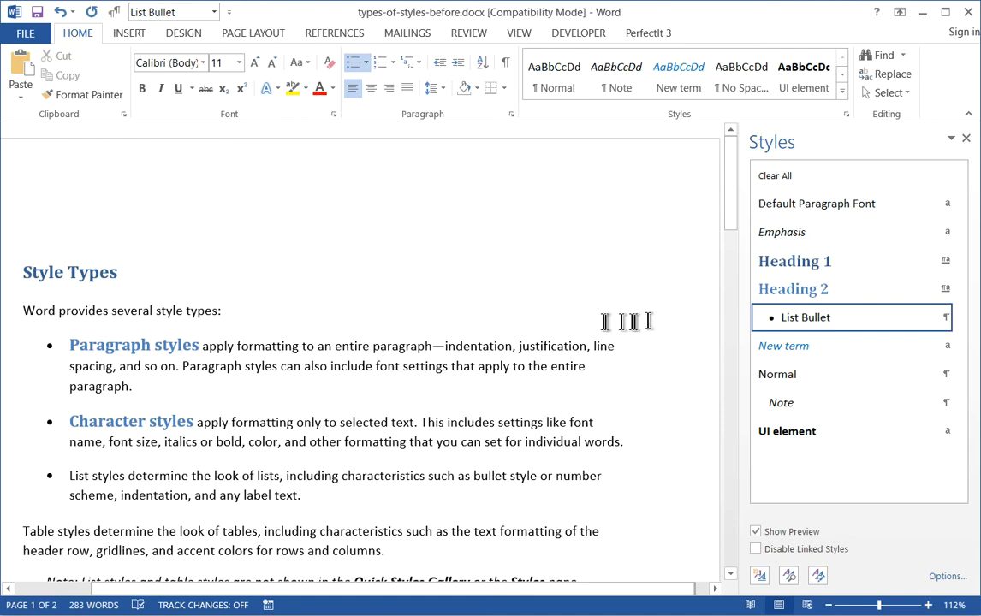
pyautogui.click(783, 296)
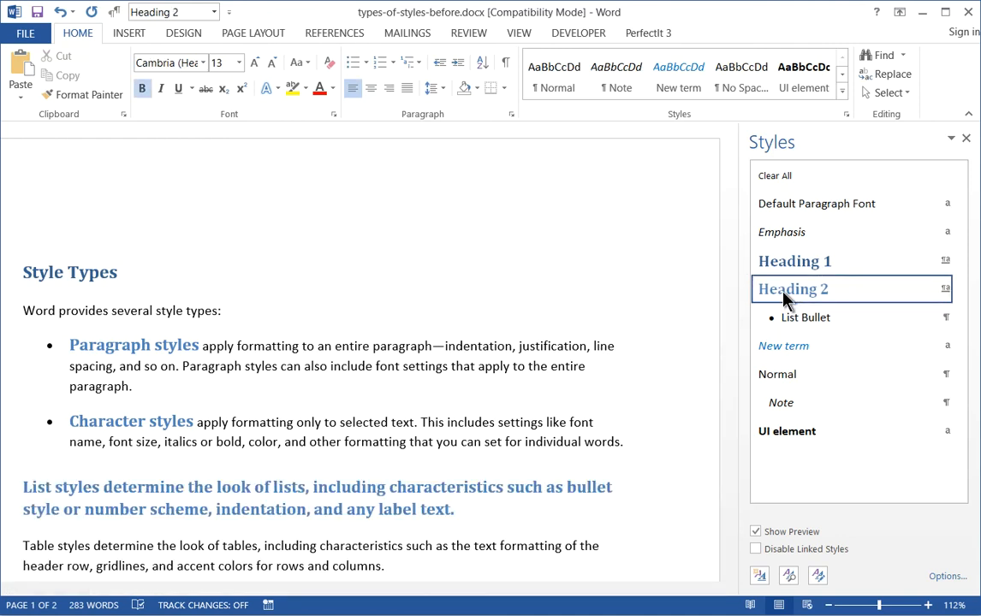
pyautogui.click(637, 314)
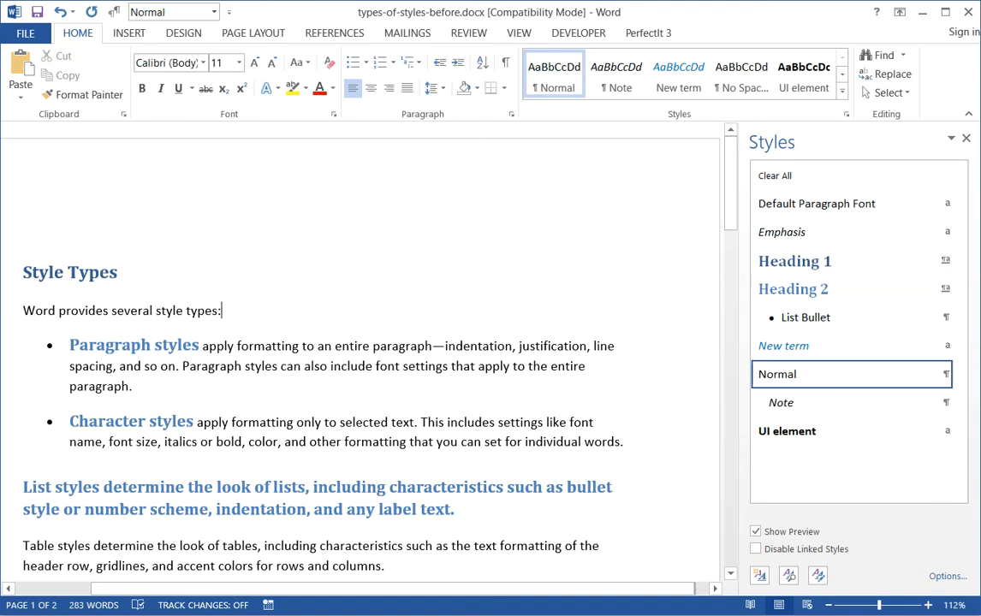
pyautogui.hotkey('ctrl', 'z')
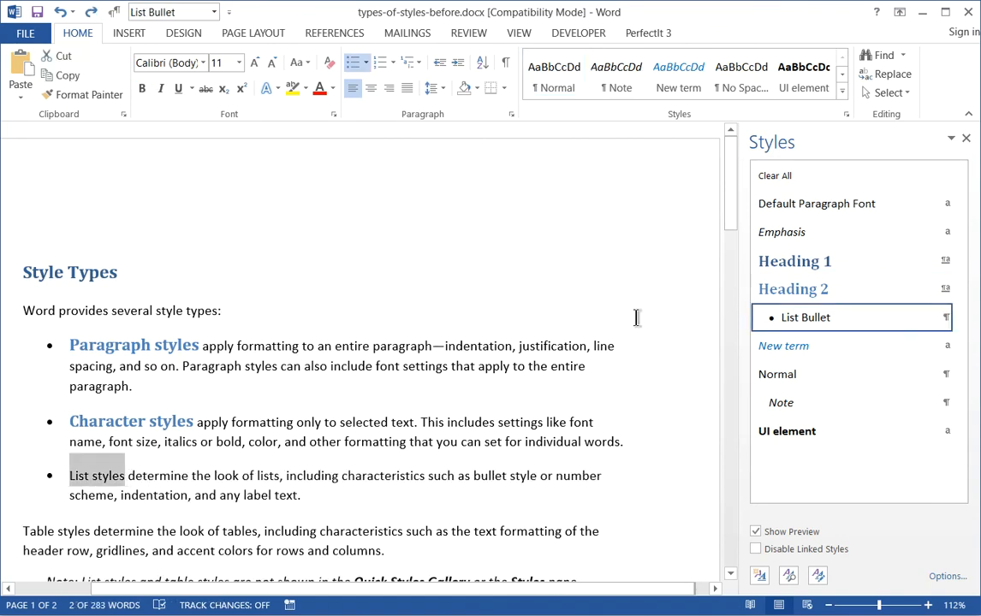
# Apply the Heading 2 style only to the words "List styles" at the start of the third bullet.
pyautogui.click(762, 291)
pyautogui.click(404, 389)
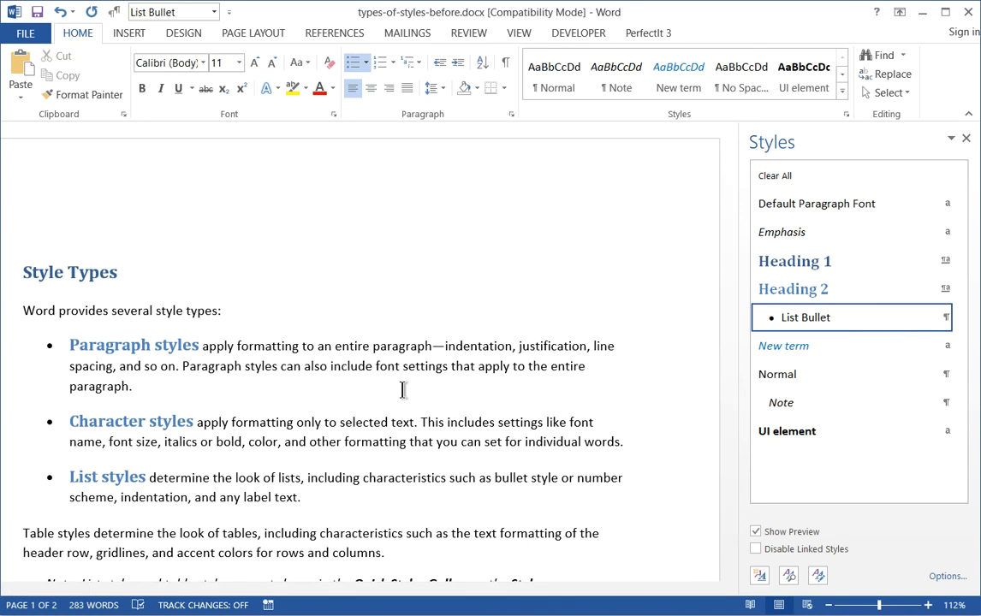
pyautogui.press('Down')
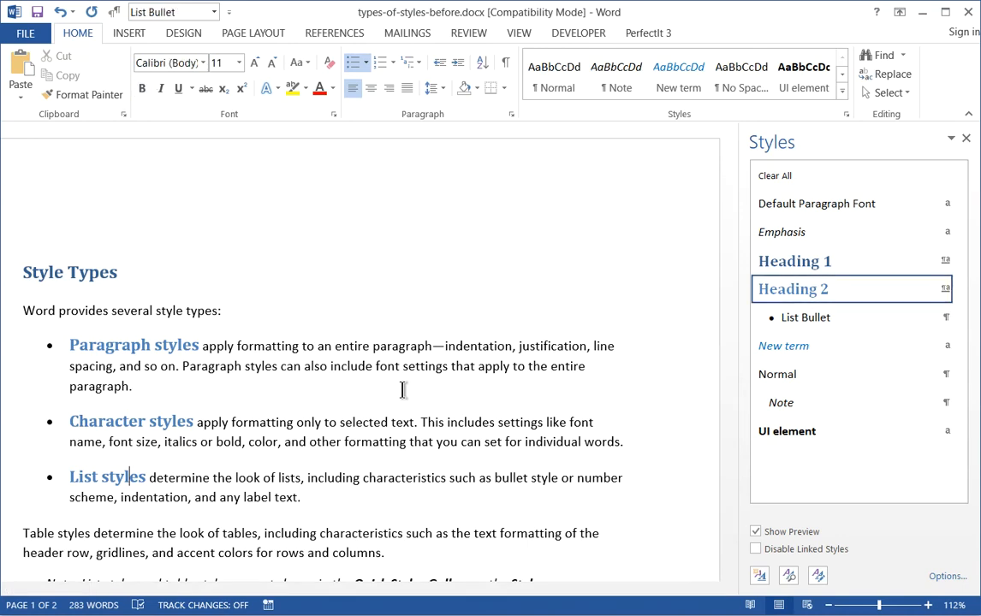
# Disable linked styles in the document.
pyautogui.click(130, 477)
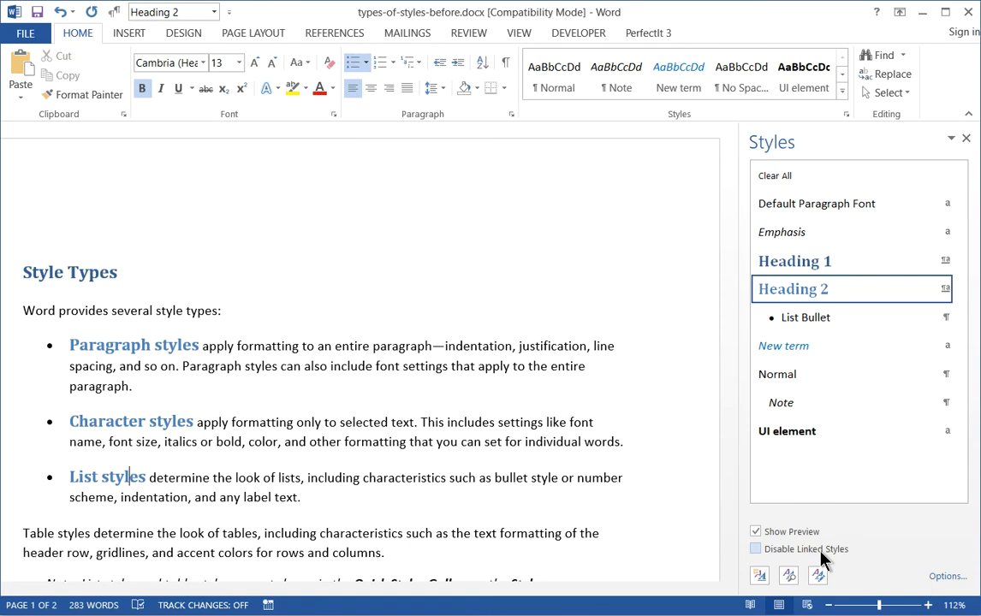
pyautogui.click(821, 557)
pyautogui.click(595, 481)
# Apply the Heading 2 style to the "Table styles" line above the table on page 2.
pyautogui.press('Down')
pyautogui.press('Down')
pyautogui.press('Down')
pyautogui.press('Down')
pyautogui.press('Down')
pyautogui.press('Down')
pyautogui.press('Down')
pyautogui.press('Down')
pyautogui.press('Down')
pyautogui.press('Down')
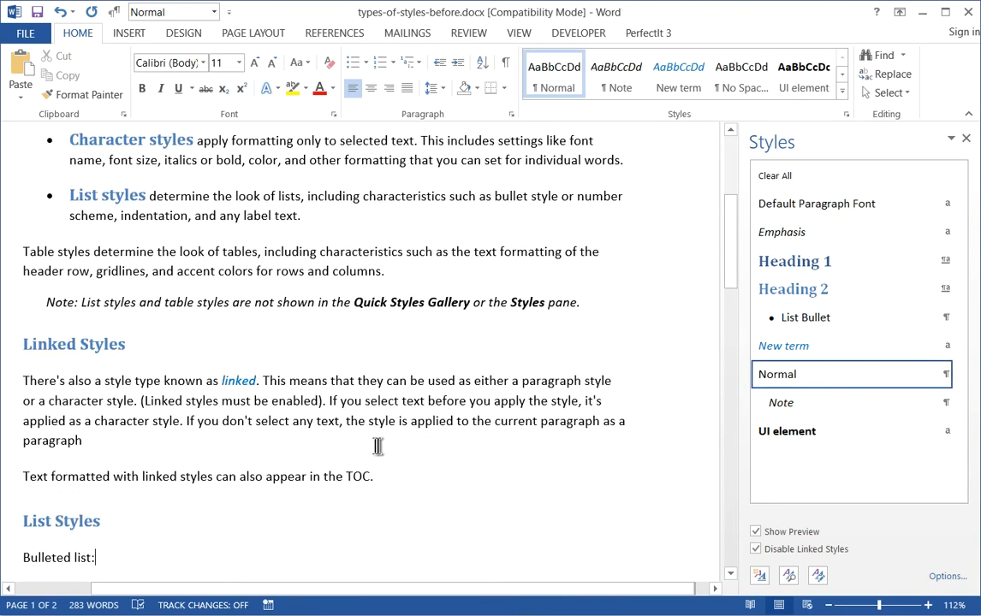
pyautogui.press('Down')
pyautogui.press('Down')
pyautogui.press('Down')
pyautogui.press('Down')
pyautogui.press('Down')
pyautogui.press('Down')
pyautogui.press('Down')
pyautogui.press('Down')
pyautogui.press('Down')
pyautogui.press('Down')
pyautogui.press('Down')
pyautogui.press('Down')
pyautogui.press('Down')
pyautogui.press('Down')
pyautogui.press('Down')
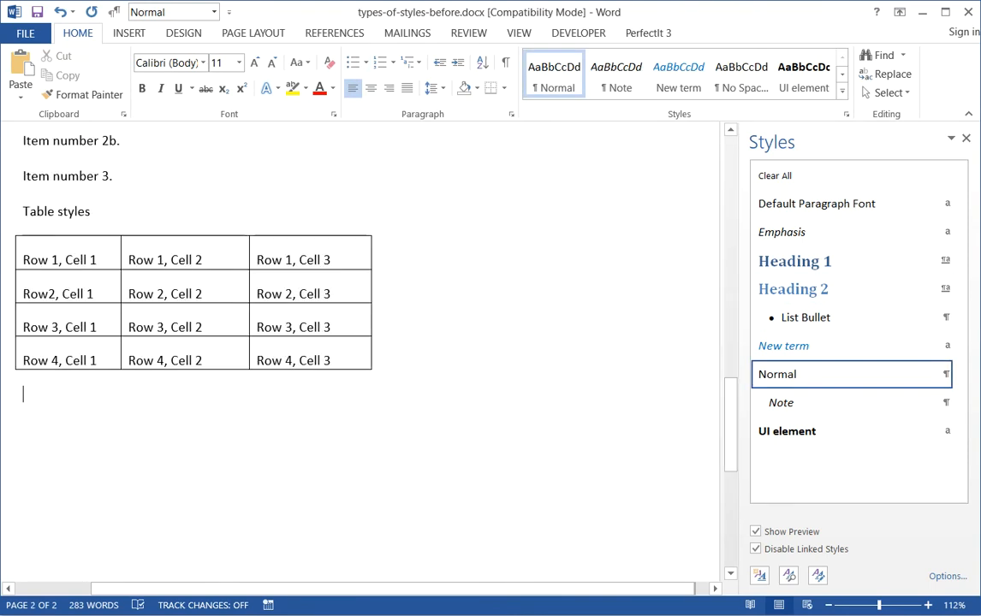
pyautogui.click(65, 206)
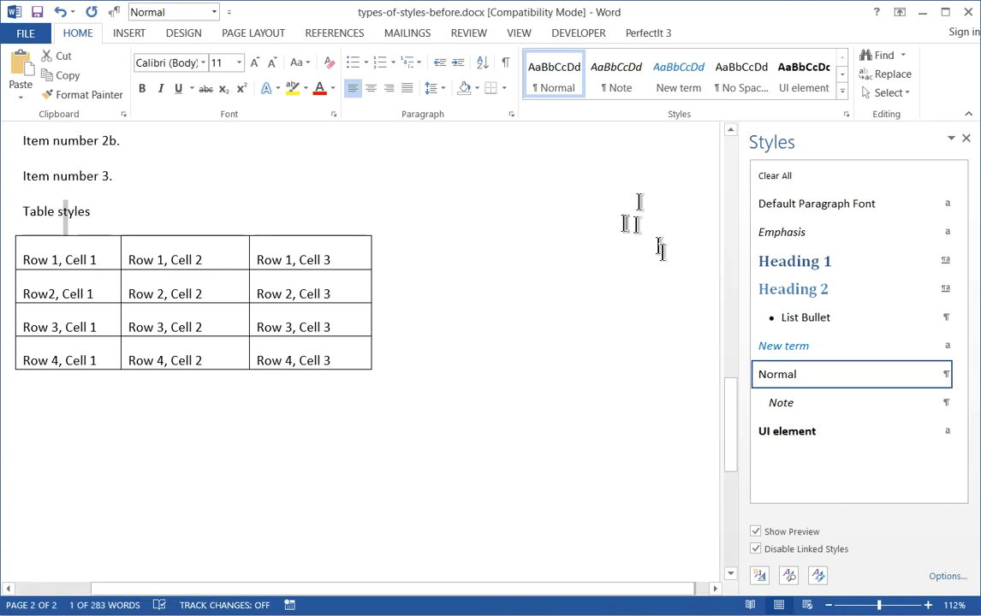
pyautogui.click(782, 289)
pyautogui.click(608, 291)
# Apply the multilevel list style with diamond, arrow and check mark bullets to Bulleted item 1 through Bulleted item 3.
pyautogui.press('pageup')
pyautogui.press('pageup')
pyautogui.press('pageup')
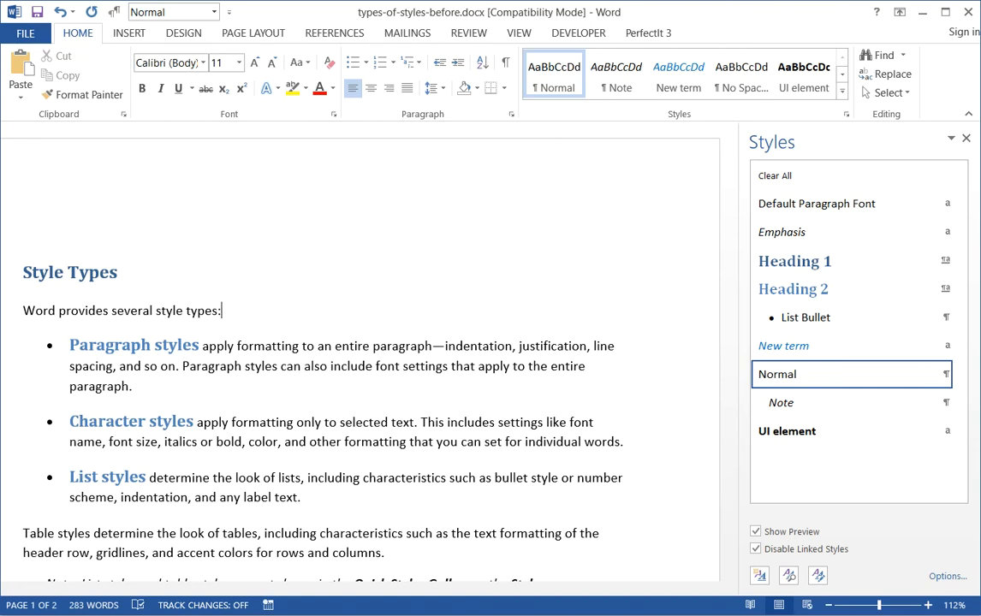
pyautogui.press('pagedown')
pyautogui.press('Down')
pyautogui.press('Right')
pyautogui.hotkey('shift', 'Down')
pyautogui.hotkey('shift', 'Down')
pyautogui.hotkey('shift', 'Down')
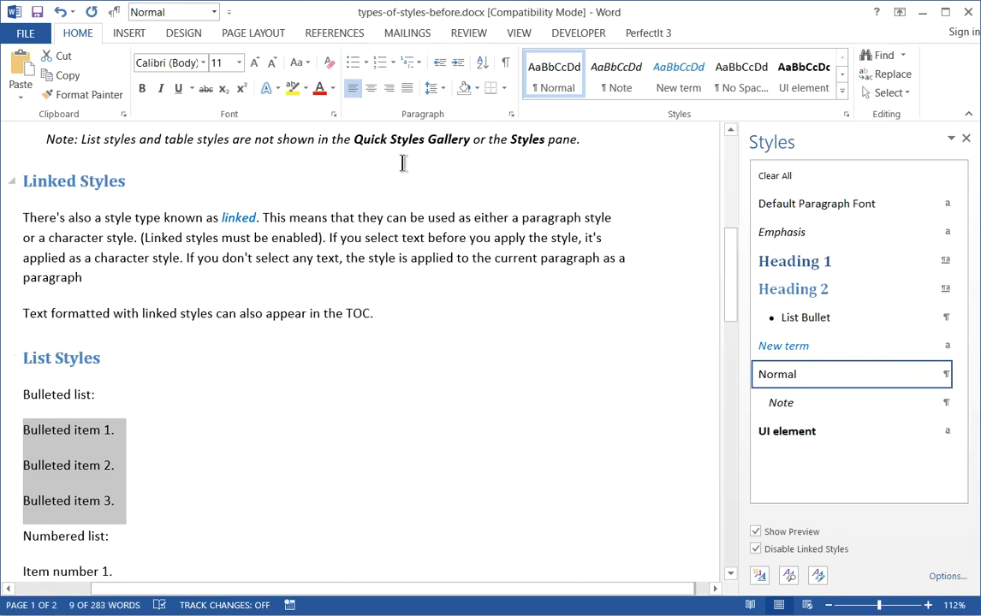
pyautogui.click(420, 73)
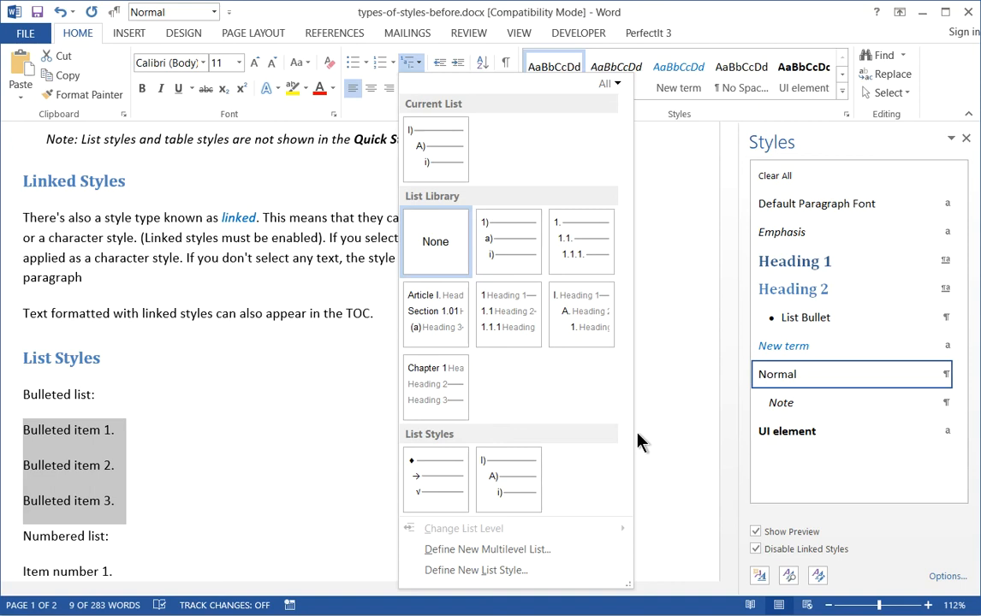
pyautogui.moveTo(416, 487)
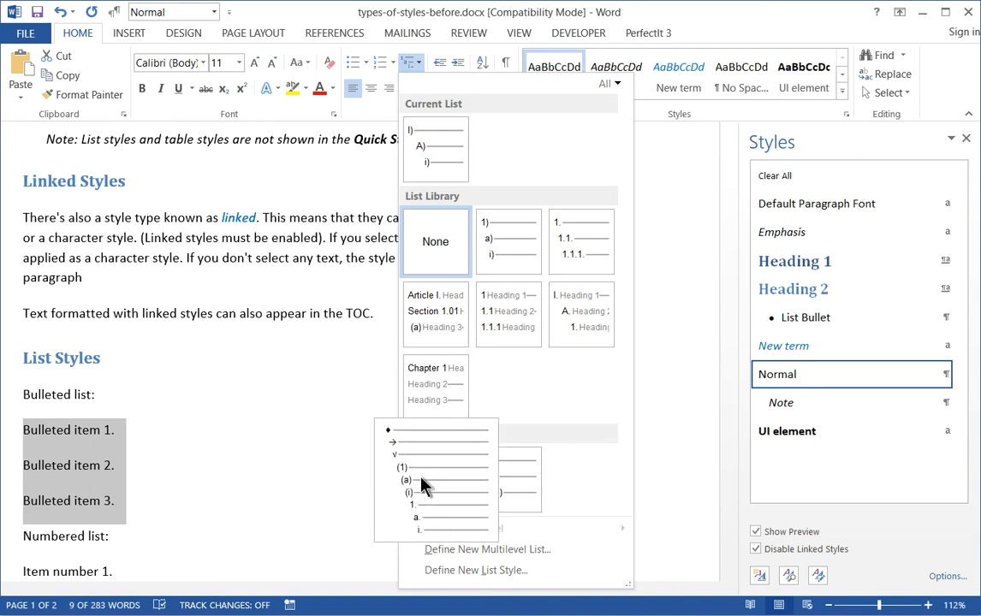
pyautogui.click(422, 485)
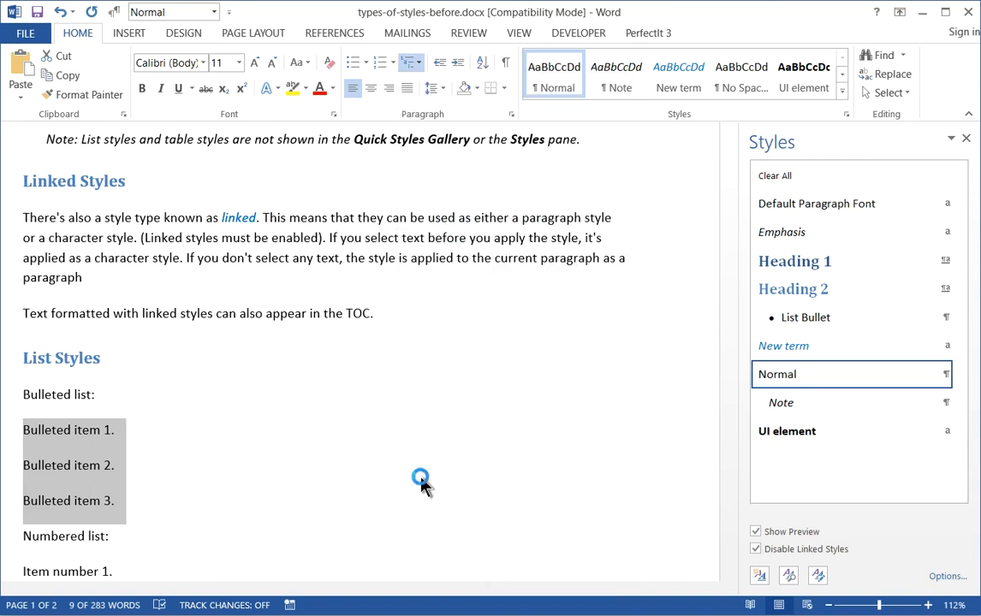
pyautogui.click(230, 470)
# Apply the I), A), i) multilevel list style to the five lines from Item number 1 to Item number 3.
pyautogui.press('Down')
pyautogui.press('Home')
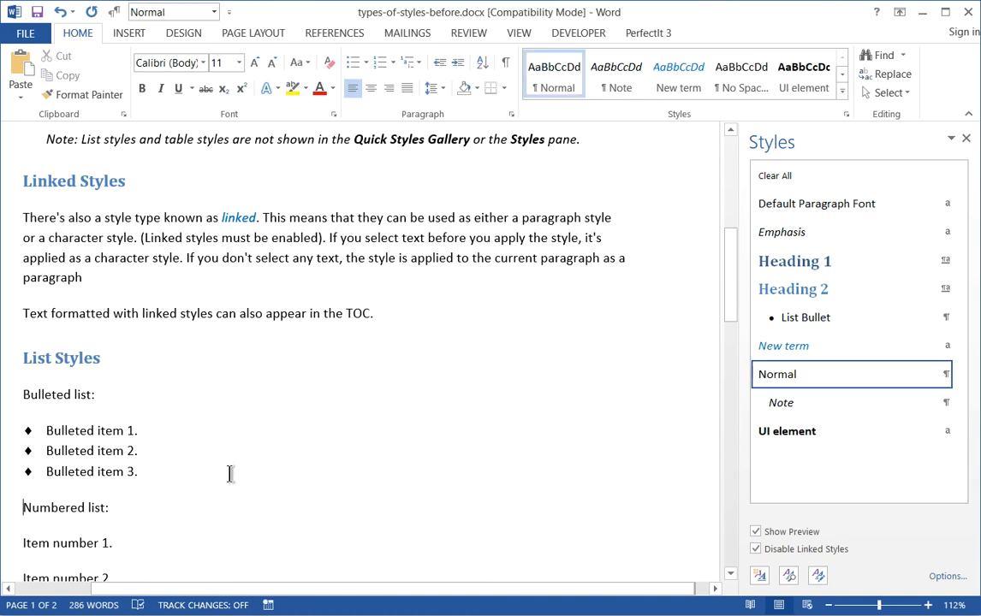
pyautogui.press('Up')
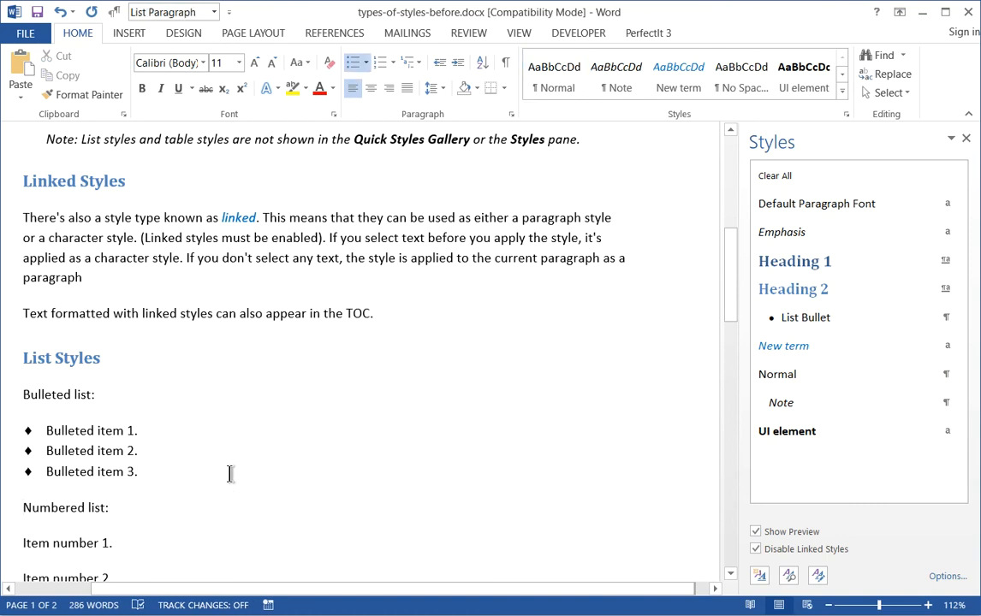
pyautogui.press('Down')
pyautogui.press('Down')
pyautogui.press('Down')
pyautogui.press('Down')
pyautogui.press('Down')
pyautogui.press('Down')
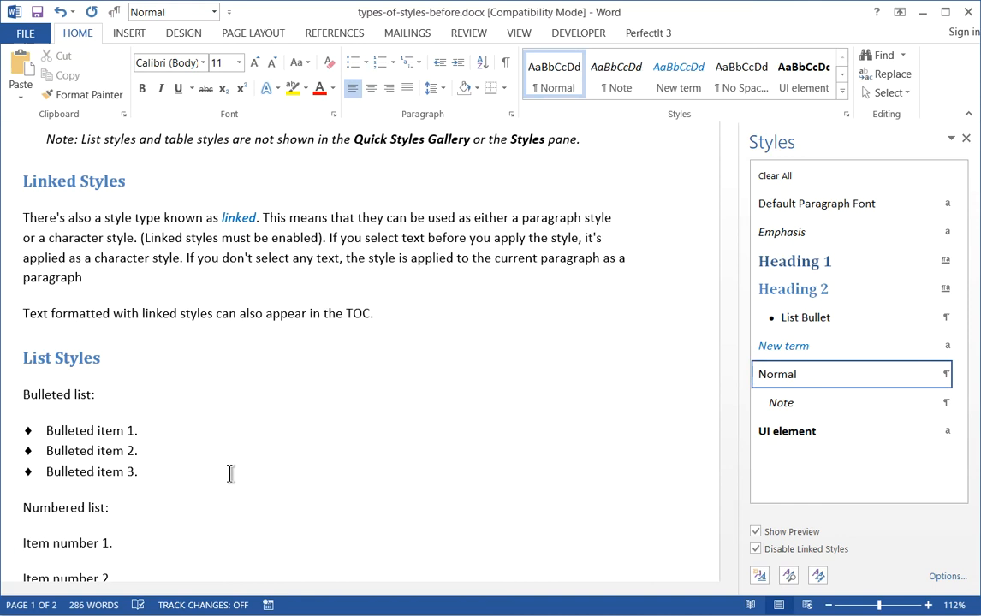
pyautogui.press('Up')
pyautogui.press('Up')
pyautogui.press('Up')
pyautogui.press('Up')
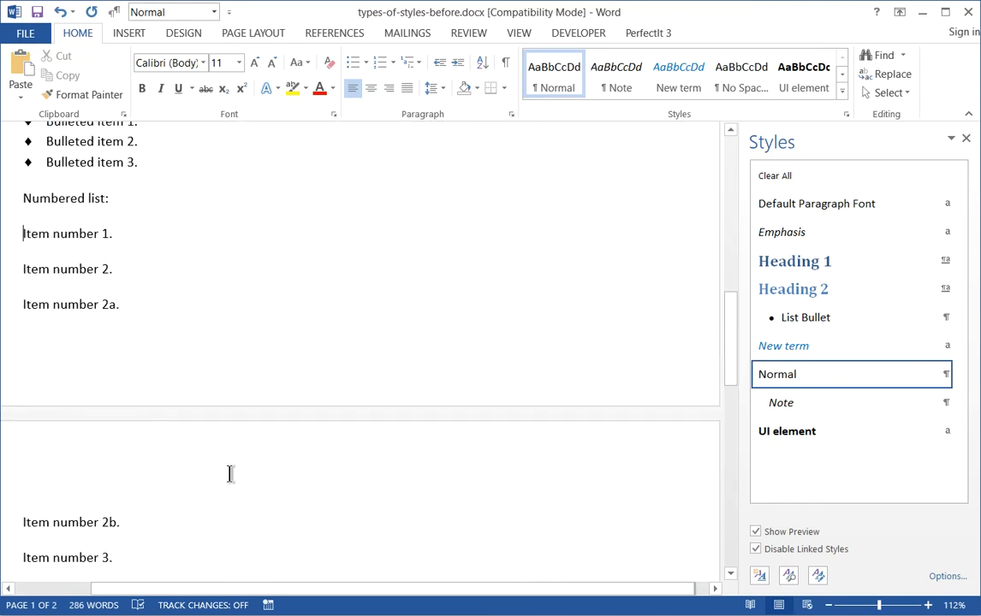
pyautogui.hotkey('shift', 'Down')
pyautogui.hotkey('shift', 'Down')
pyautogui.hotkey('shift', 'Down')
pyautogui.hotkey('shift', 'Down')
pyautogui.hotkey('shift', 'Down')
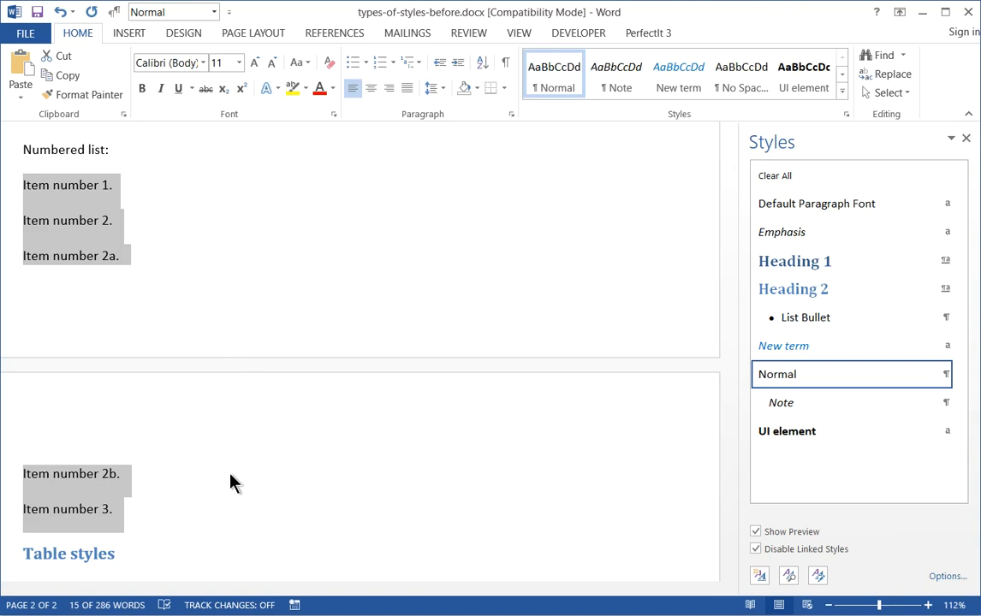
pyautogui.click(418, 67)
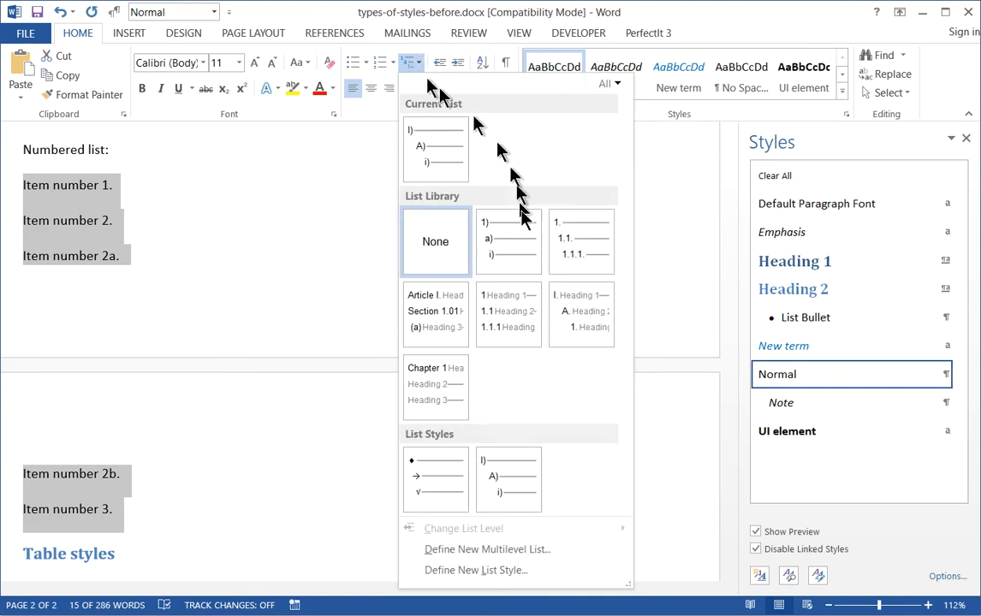
pyautogui.click(527, 501)
# Demote Item number 2a and Item number 2b to the second level of the numbered list.
pyautogui.click(175, 247)
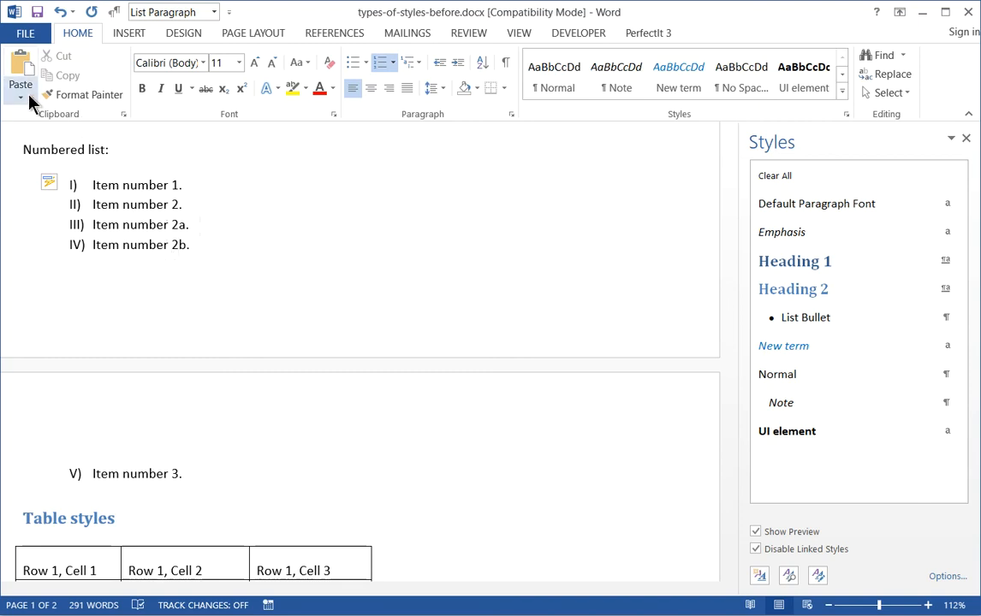
pyautogui.hotkey('shift', 'Down')
pyautogui.hotkey('shift', 'Down')
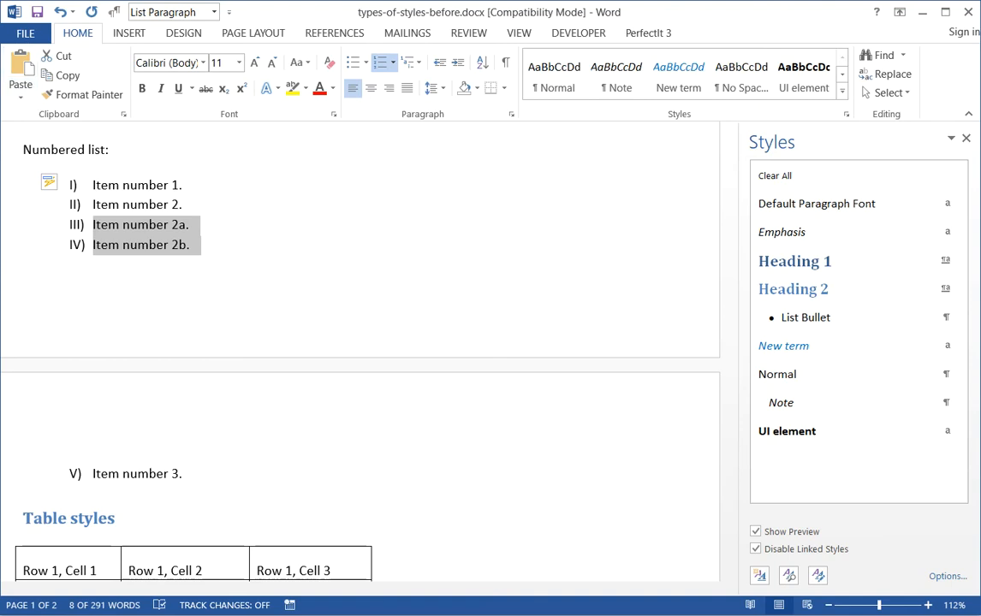
pyautogui.press('Tab')
pyautogui.press('Left')
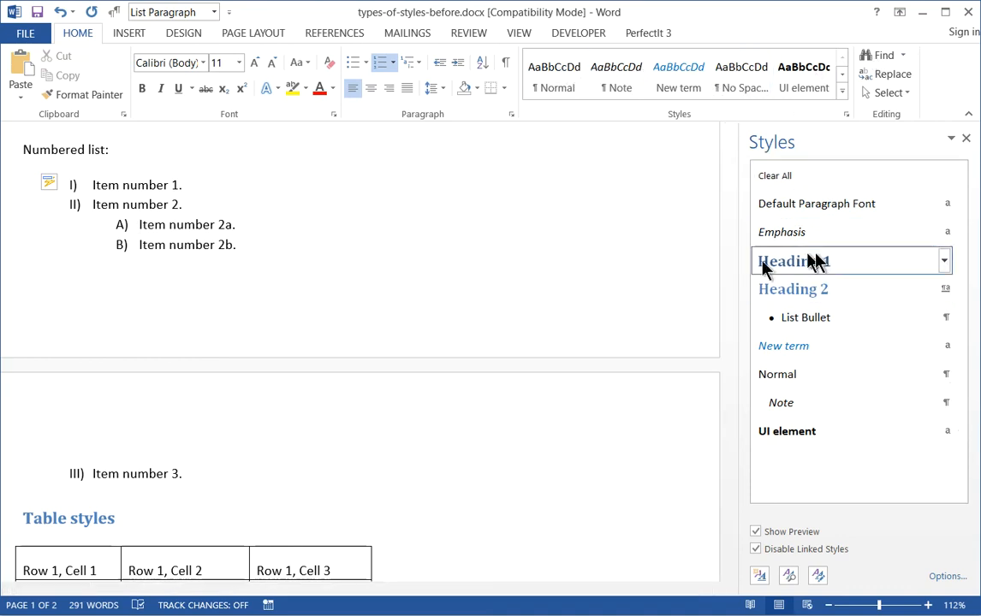
# Format the table under "Table styles" with the red grid table style that has a solid header row and banded rows.
pyautogui.moveTo(735, 349); pyautogui.dragTo(735, 404)
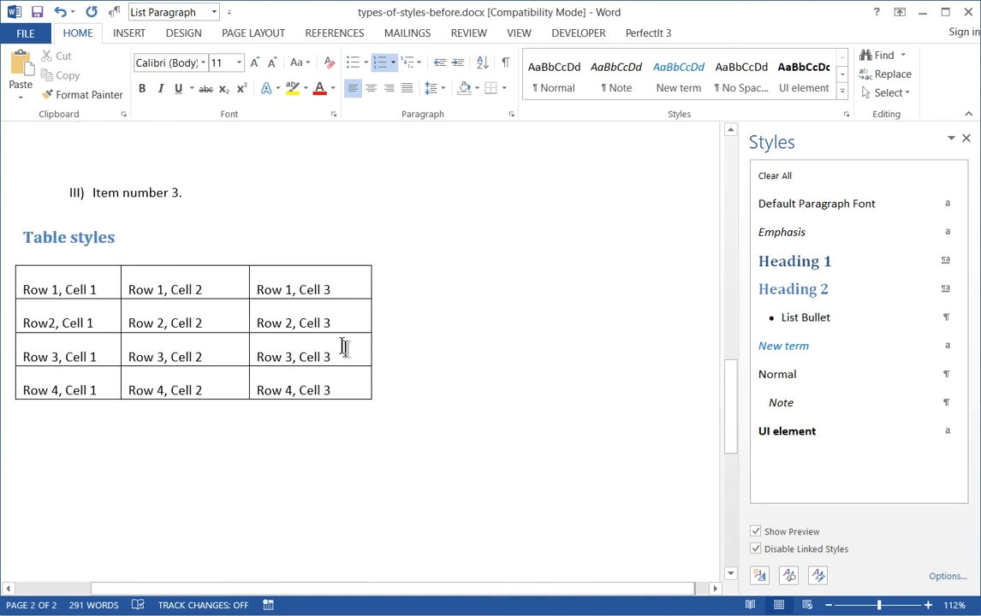
pyautogui.click(240, 347)
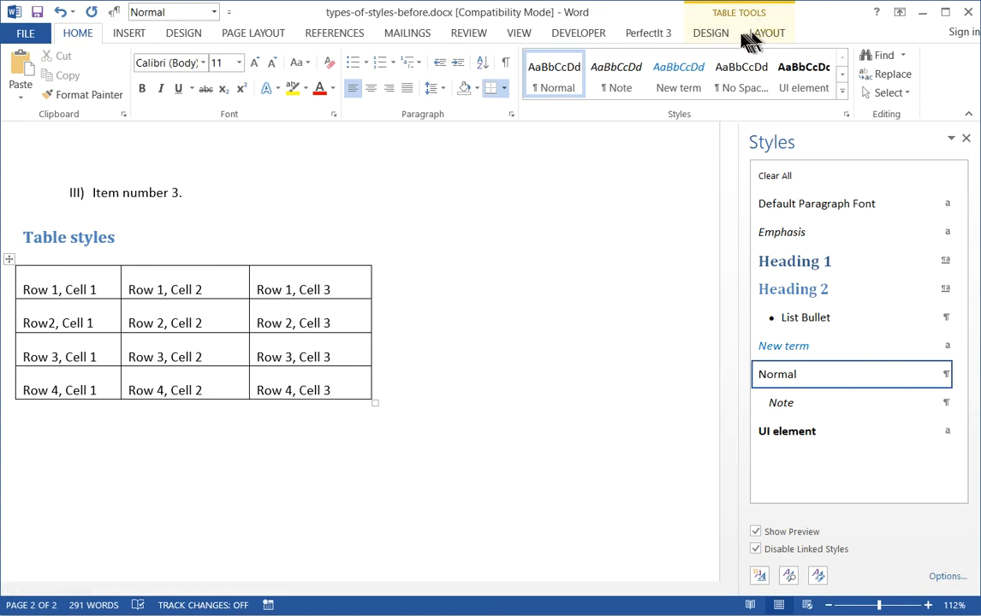
pyautogui.click(711, 33)
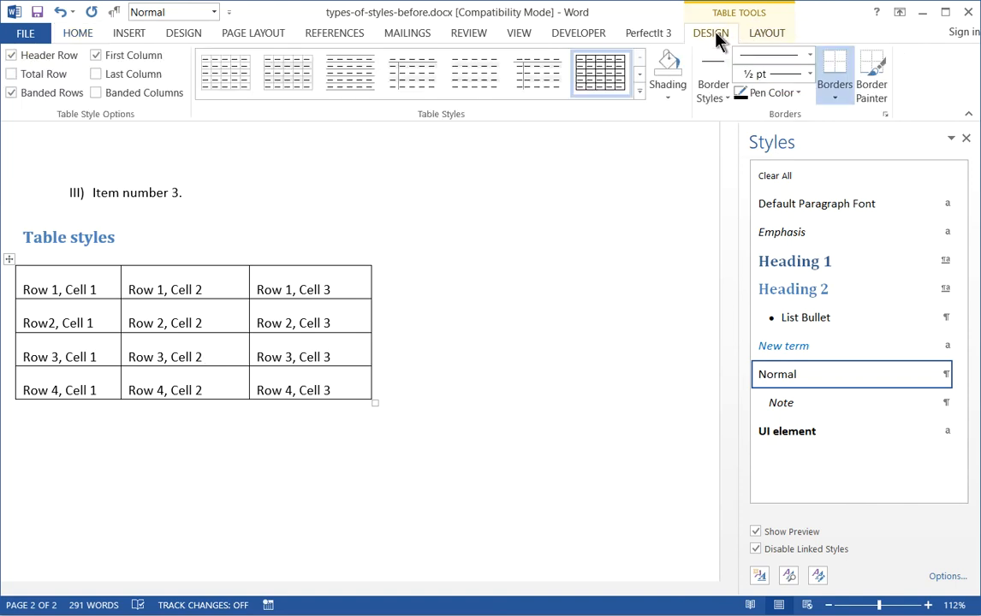
pyautogui.click(638, 96)
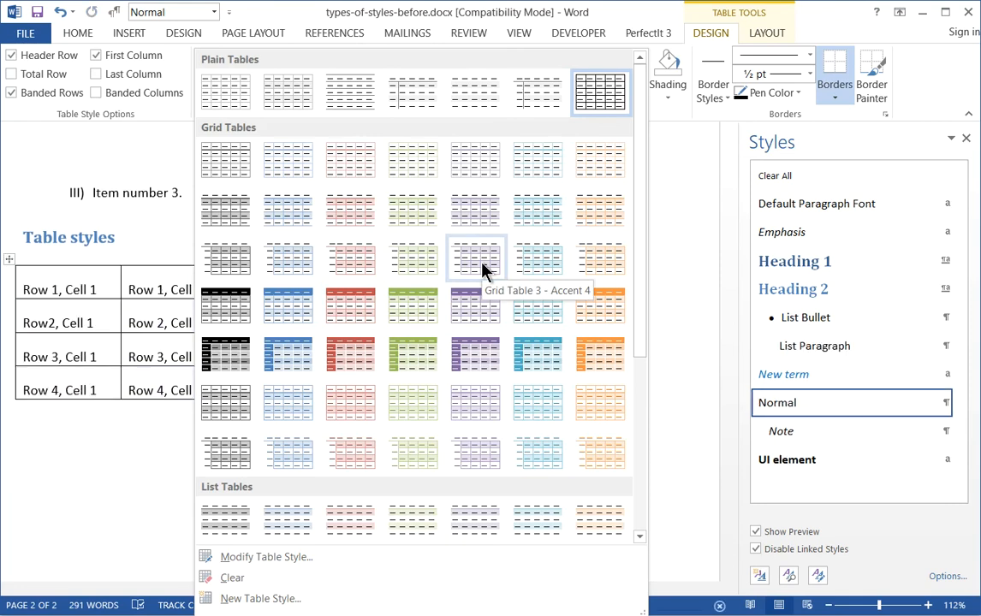
pyautogui.click(356, 306)
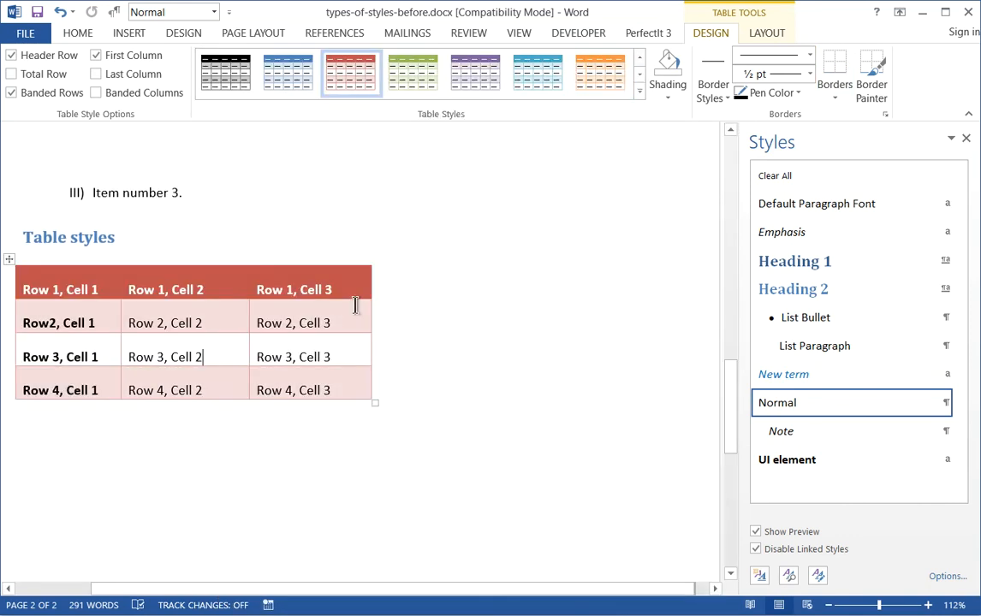